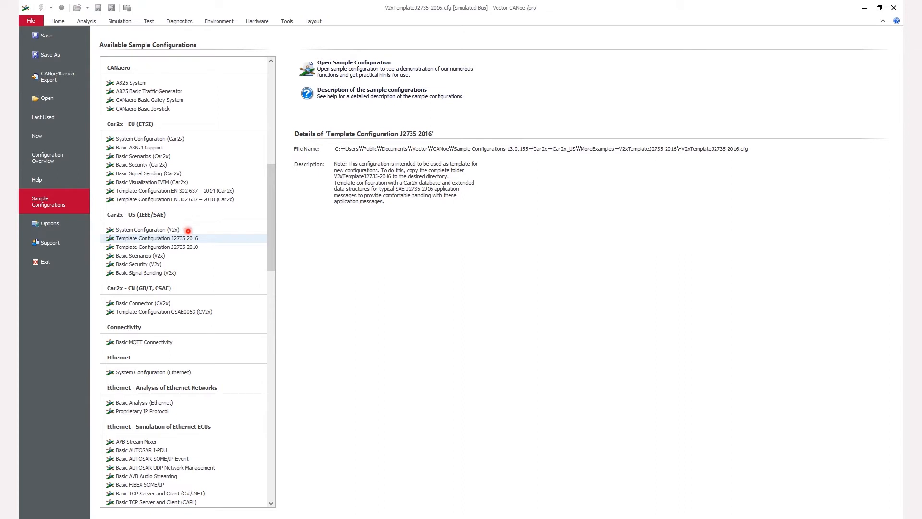
- Open the sample configuration Template Configuration J2735 2016 from the Car2x - US (IEEE/SAE) group
click(188, 238)
click(188, 238)
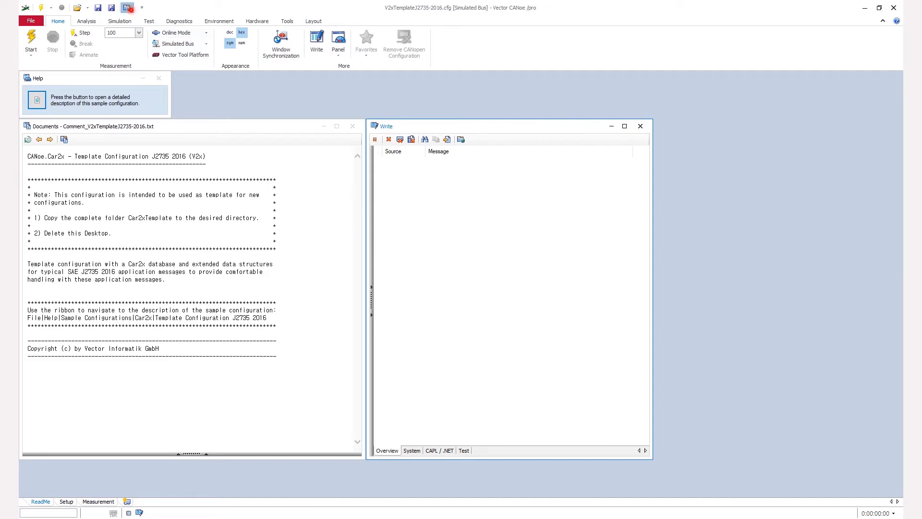
- Browse from the user data location to the V2xTemplateJ2735-2016 folder under Sample Configurations 13.0.155 to examine the template's files
click(128, 8)
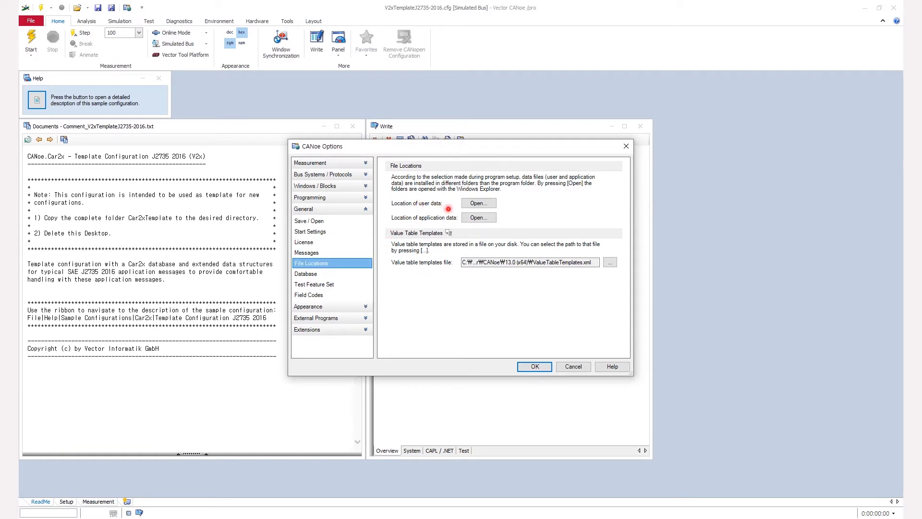
click(479, 203)
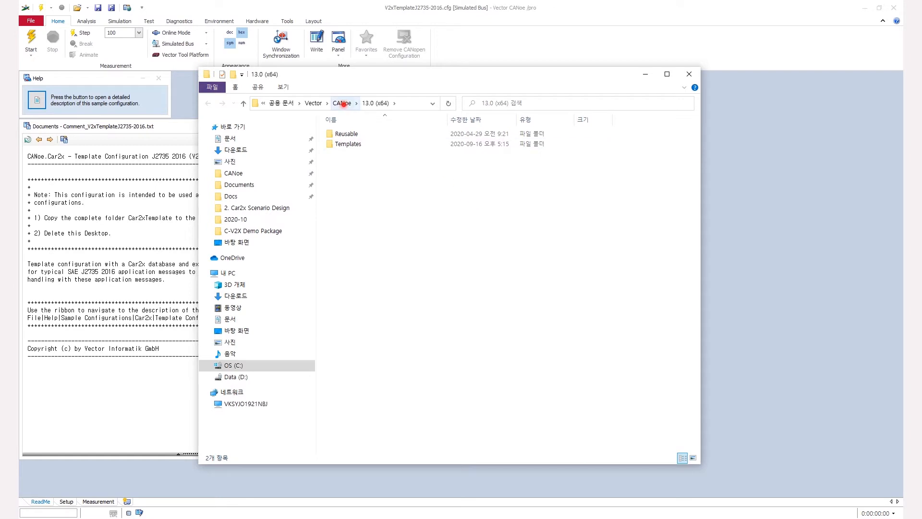
click(342, 103)
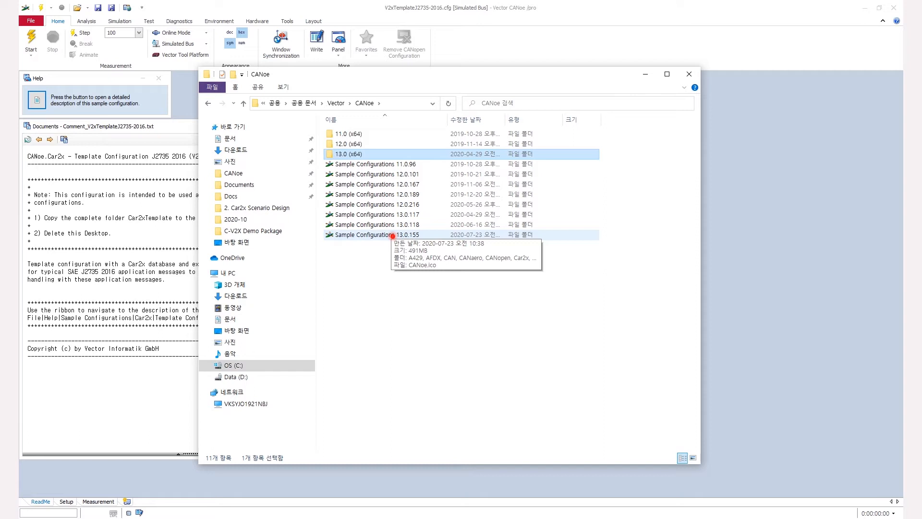
double_click(392, 234)
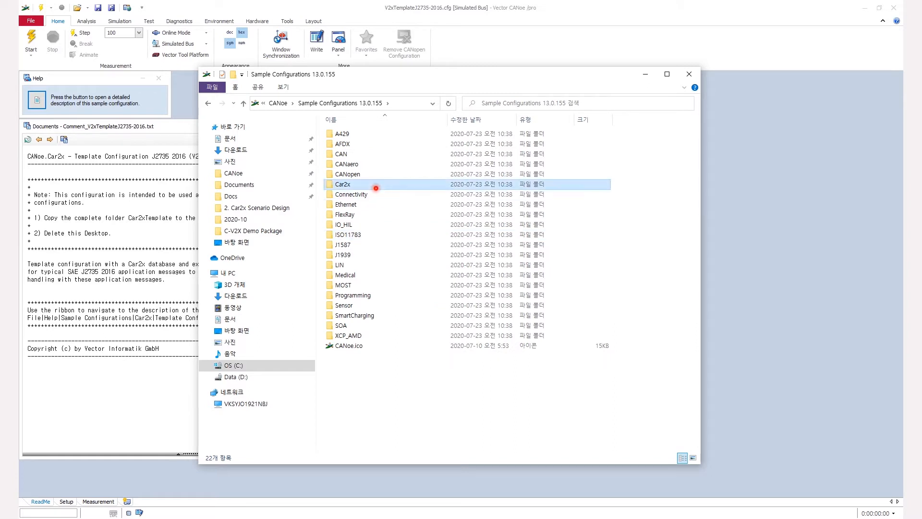
double_click(376, 188)
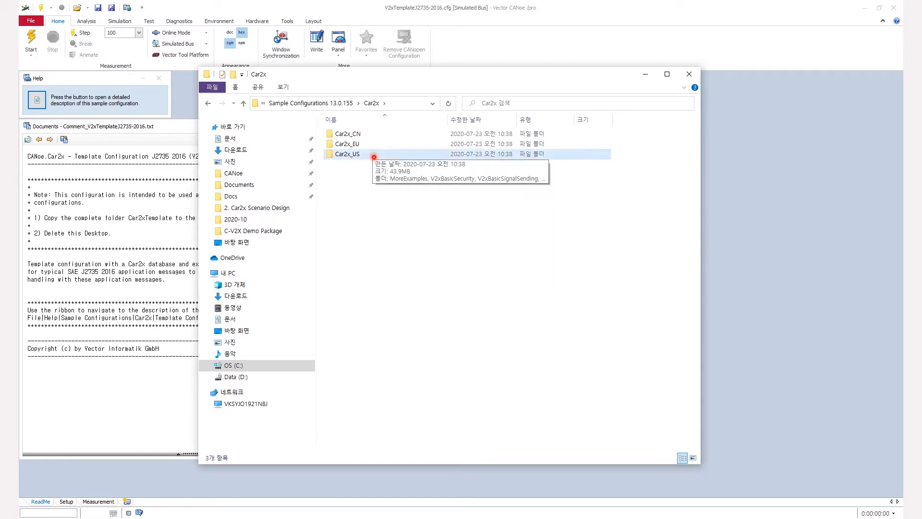
double_click(374, 155)
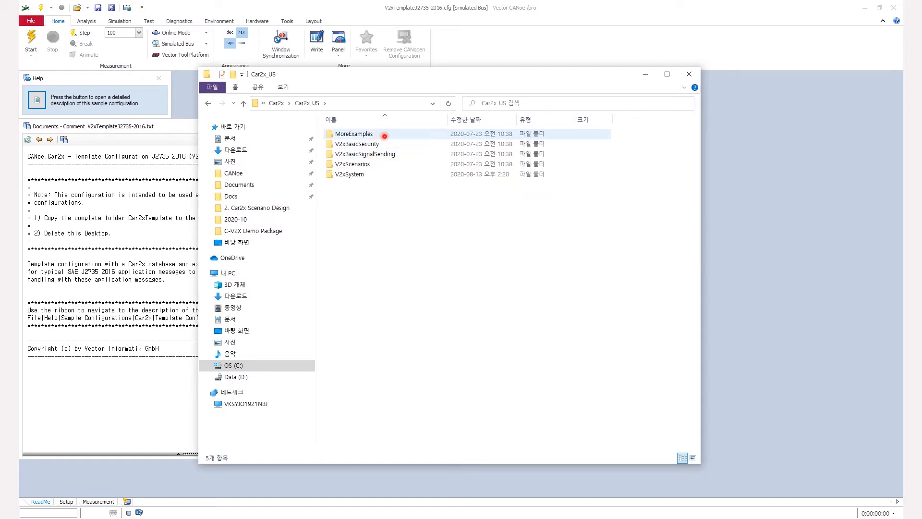
double_click(392, 135)
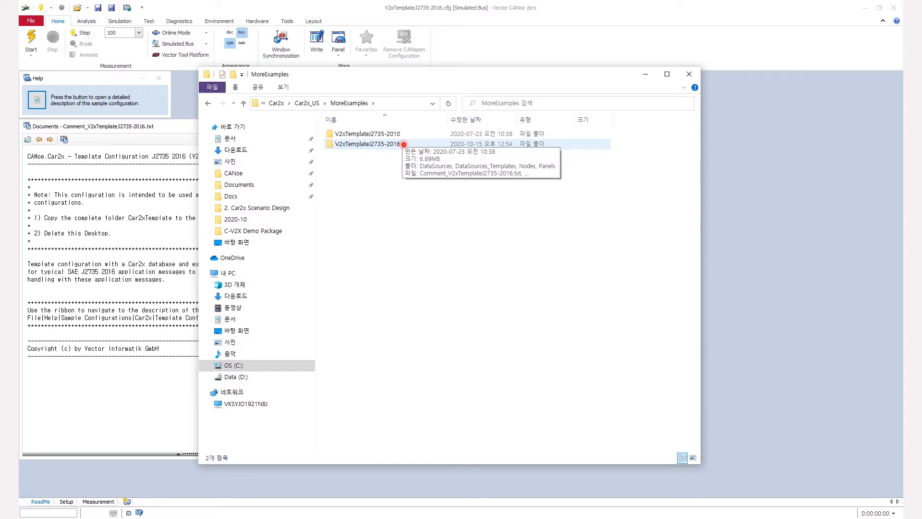
double_click(384, 144)
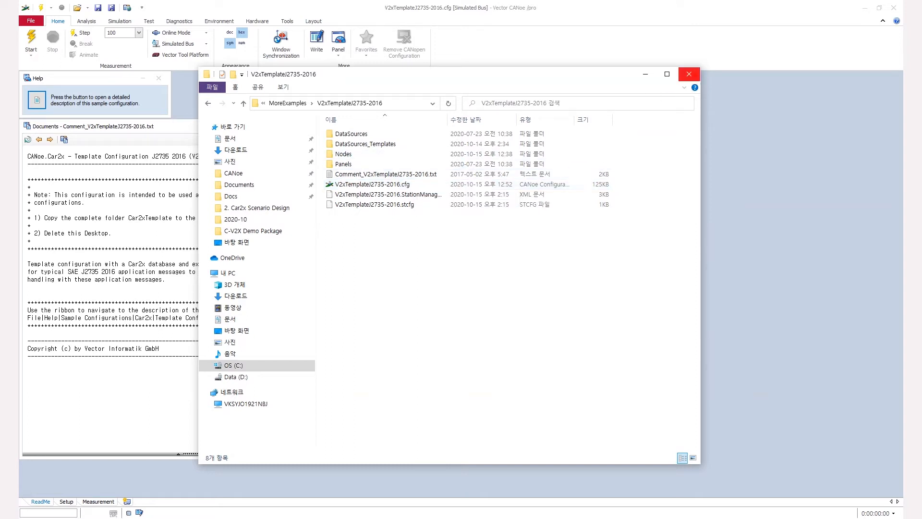
click(691, 74)
click(579, 368)
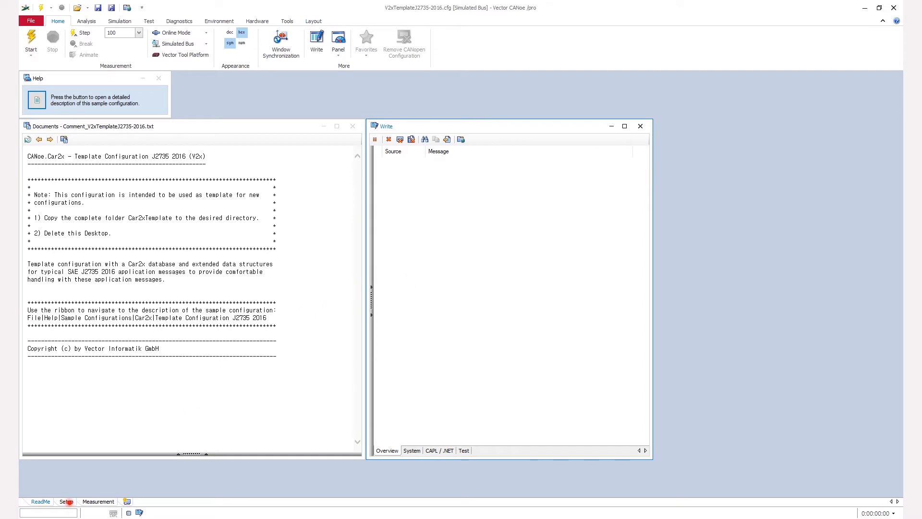
- Examine the Vehicle node's configuration in the simulation setup, including its node specification file and its components
click(67, 501)
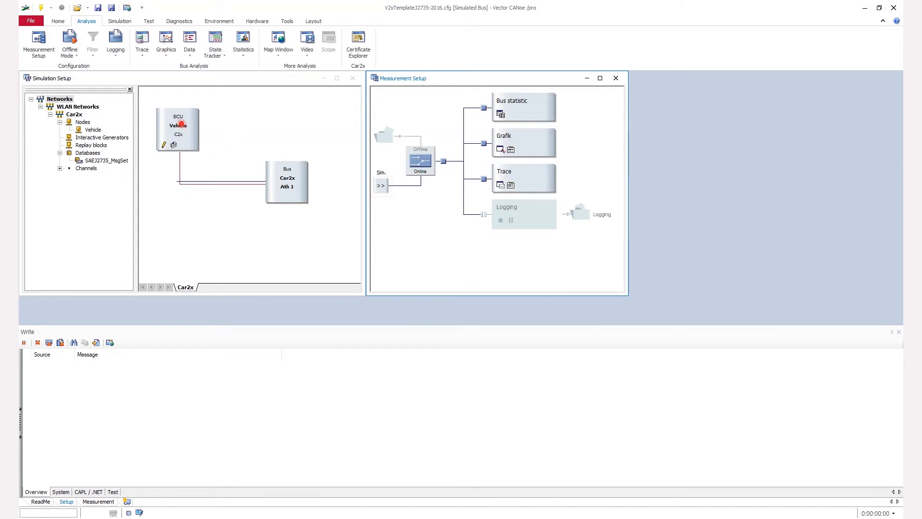
mouse_move(181, 123)
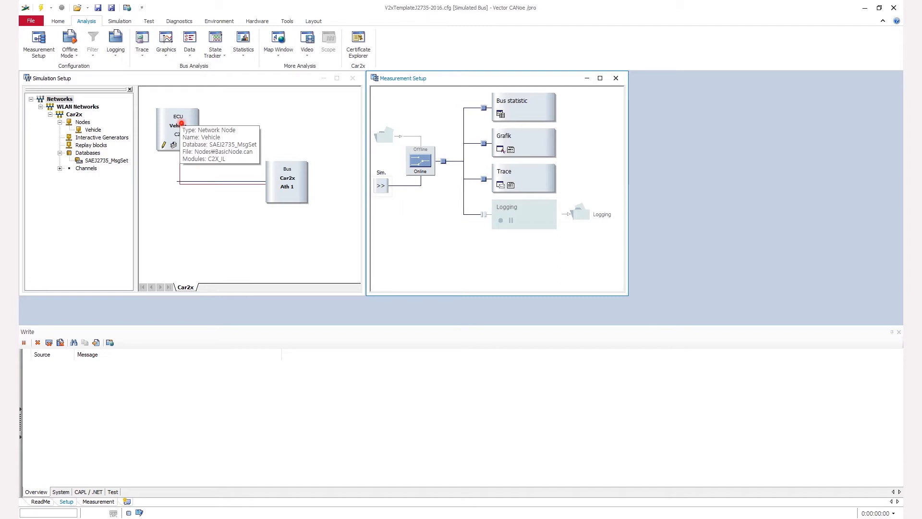
right_click(181, 124)
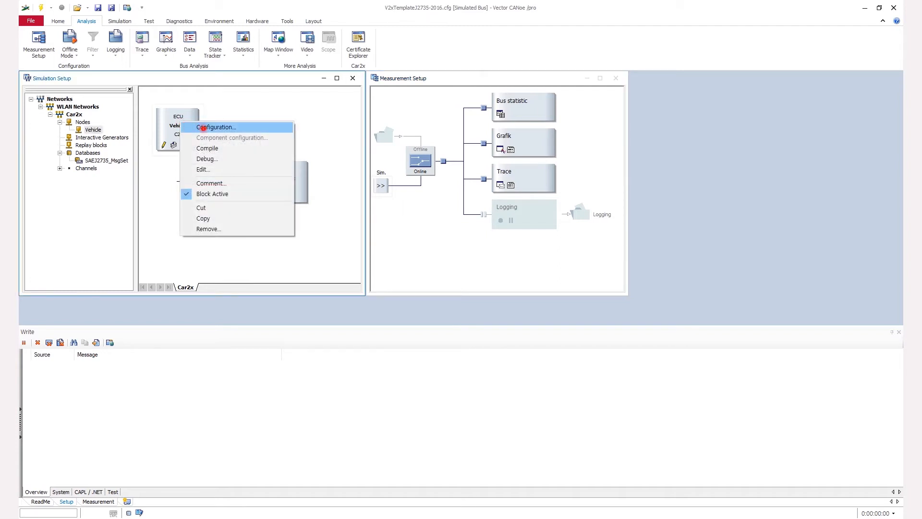
click(203, 127)
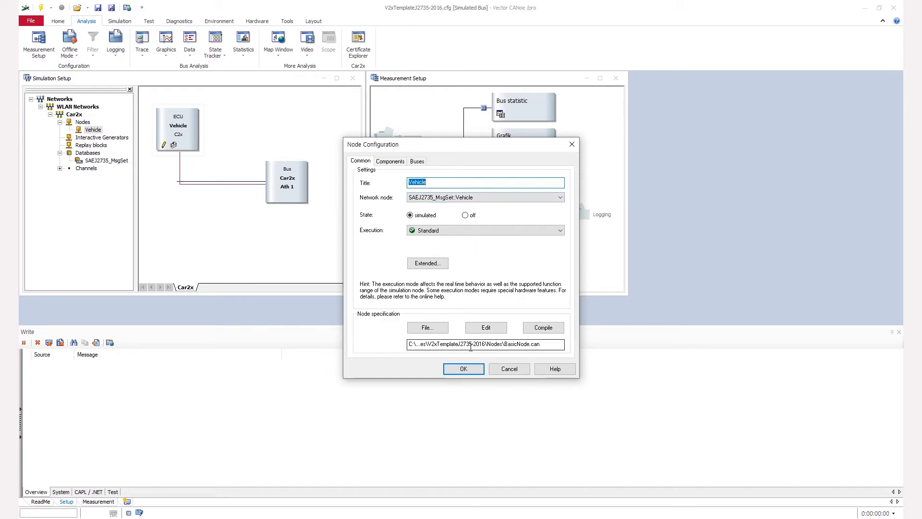
click(391, 161)
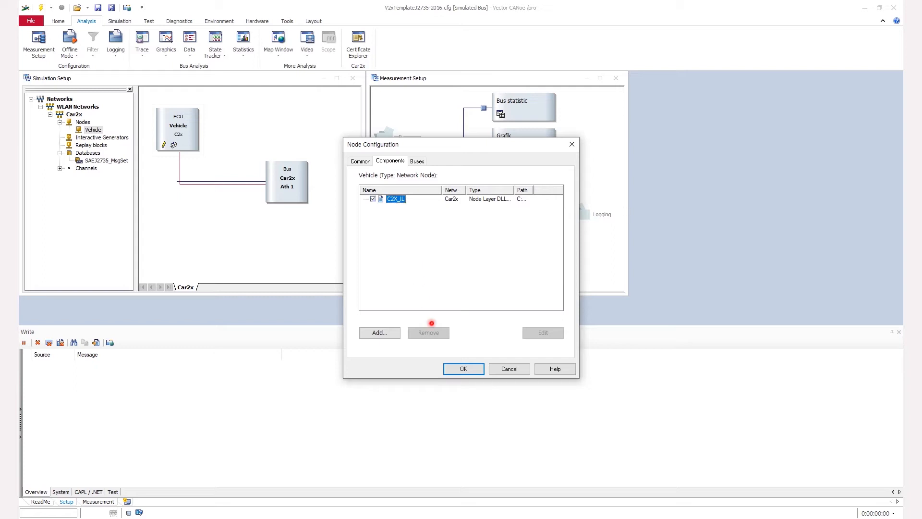
click(462, 370)
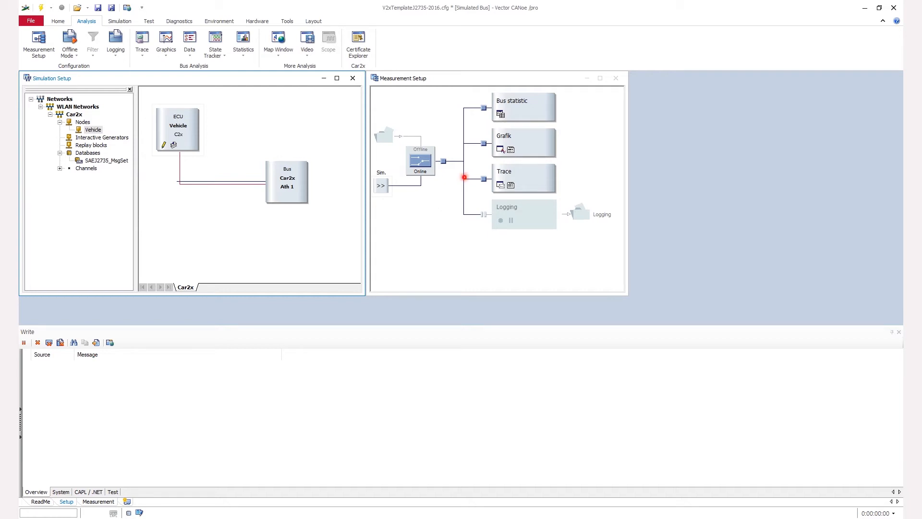
- Insert a Map Window into the measurement setup and move it slightly higher on the desktop
right_click(464, 177)
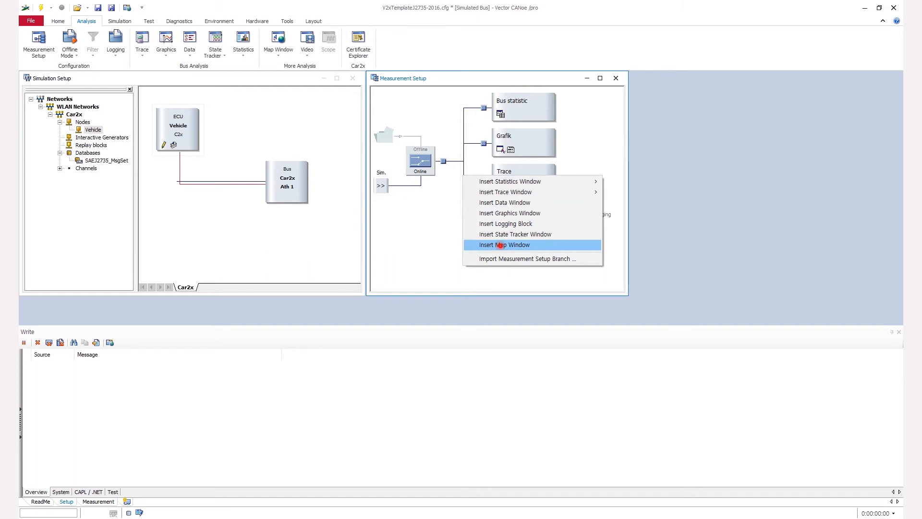
click(499, 245)
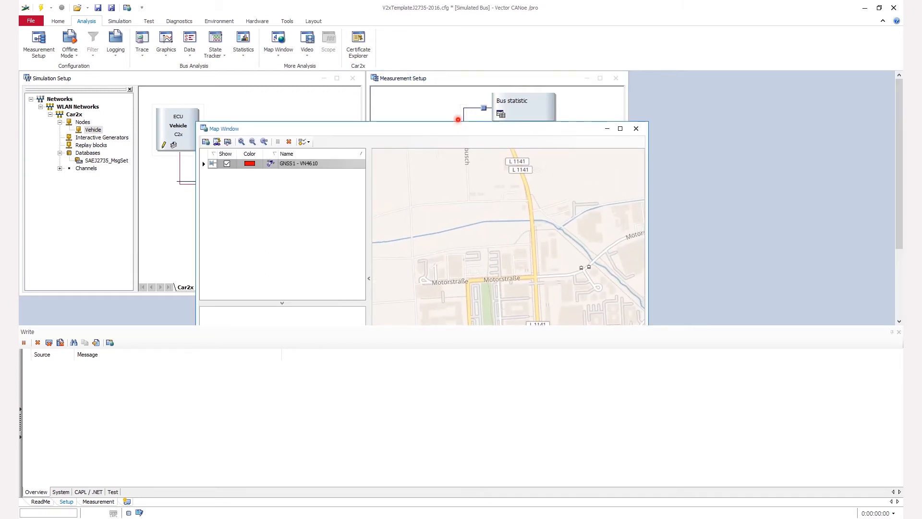
drag(457, 128, 455, 95)
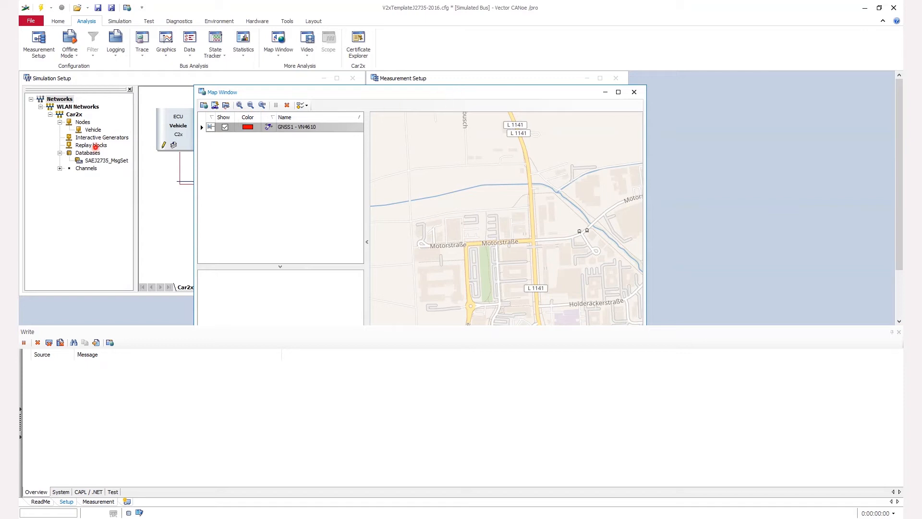
- Open the SAEJ2735_MsgSet database in Car2x Network Explorer and add a new network node
click(102, 161)
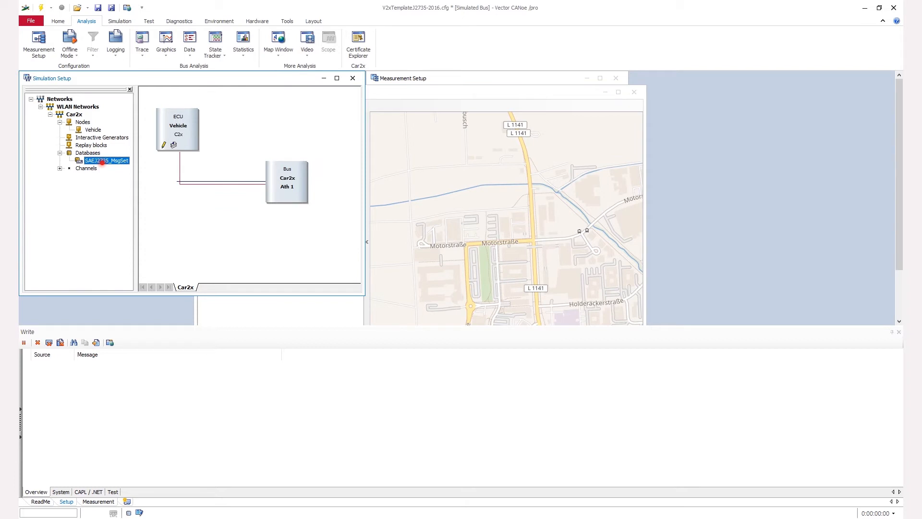
click(287, 21)
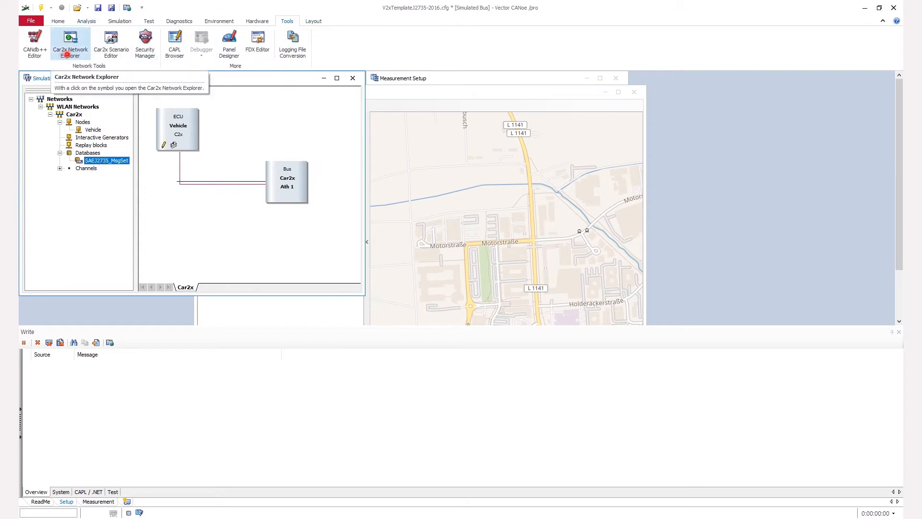
click(68, 54)
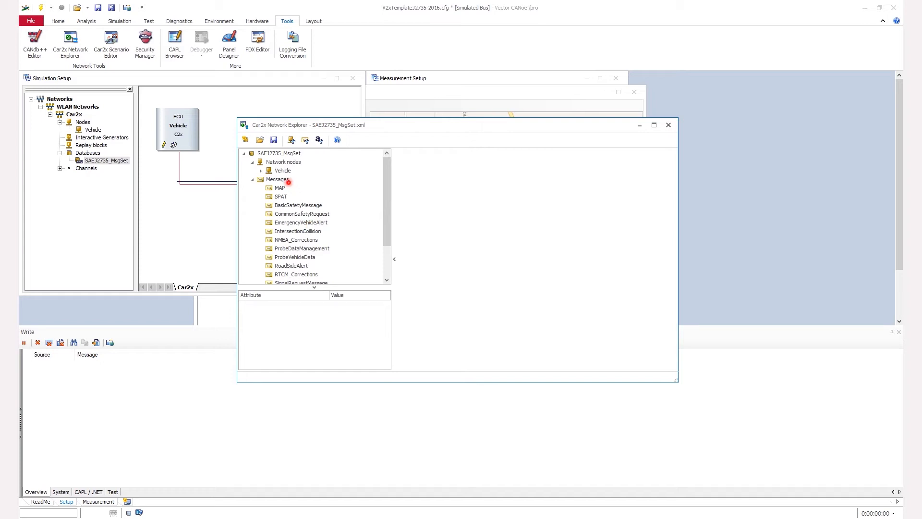
click(284, 165)
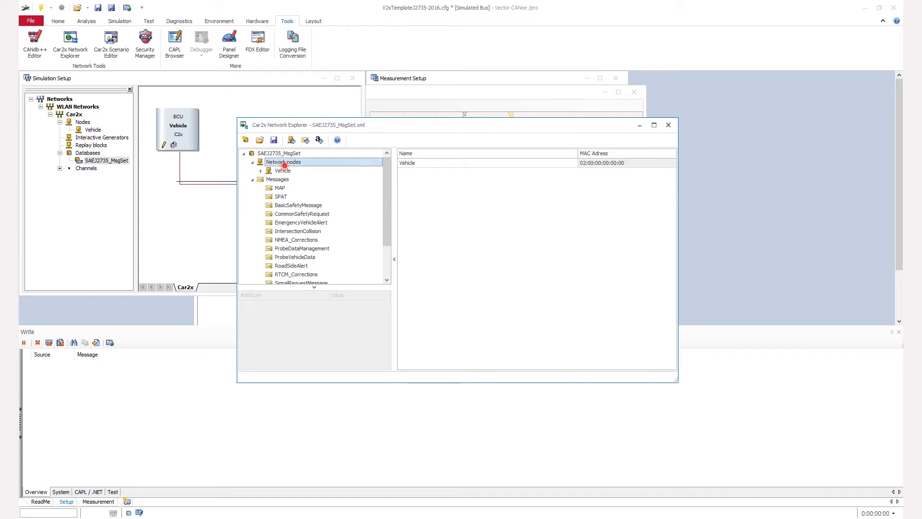
right_click(282, 163)
click(316, 170)
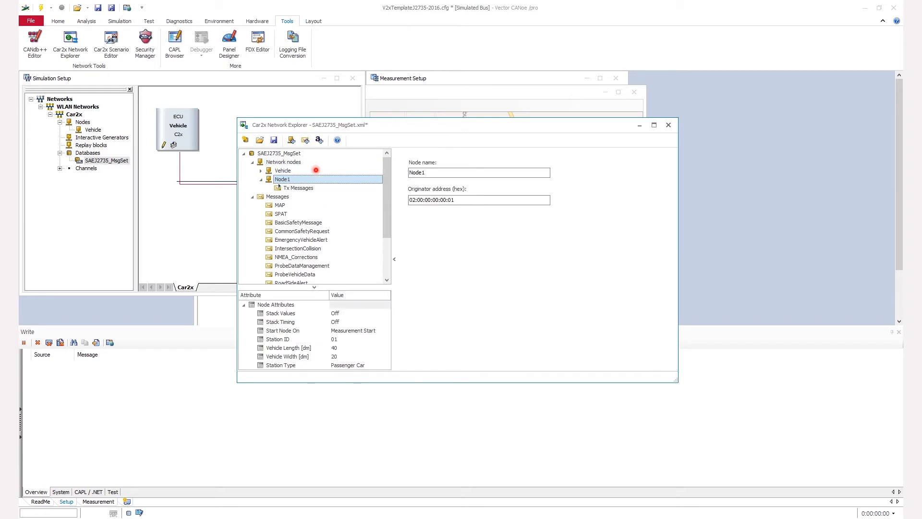
- Assign only BasicSafetyMessage as the Vehicle node's Tx message and save the database
click(286, 171)
click(262, 171)
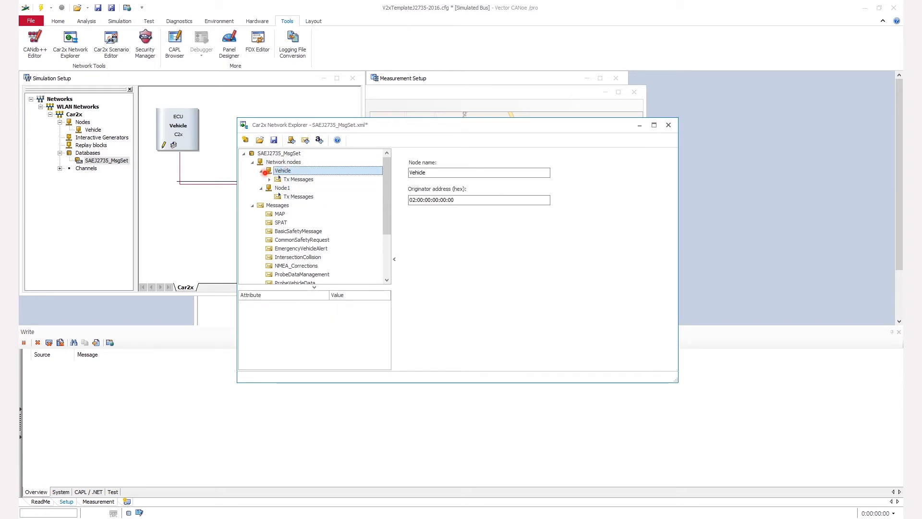
double_click(271, 180)
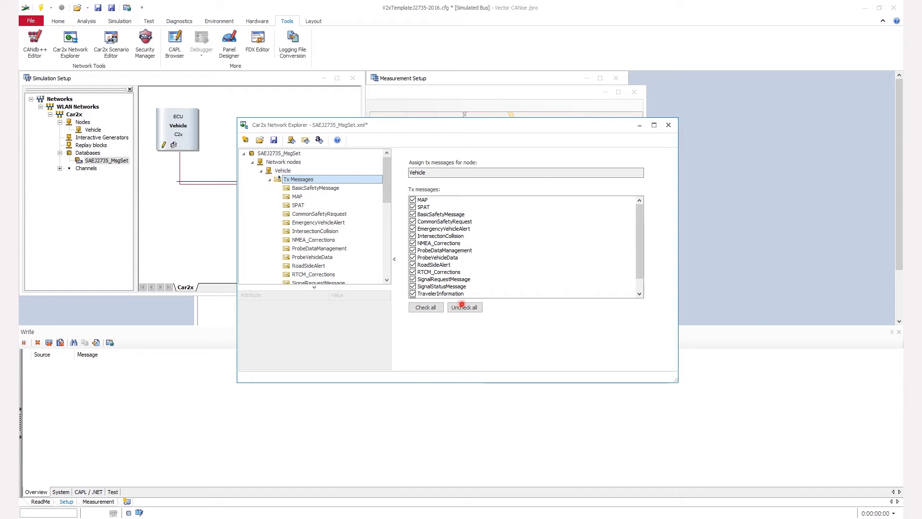
click(464, 307)
click(414, 215)
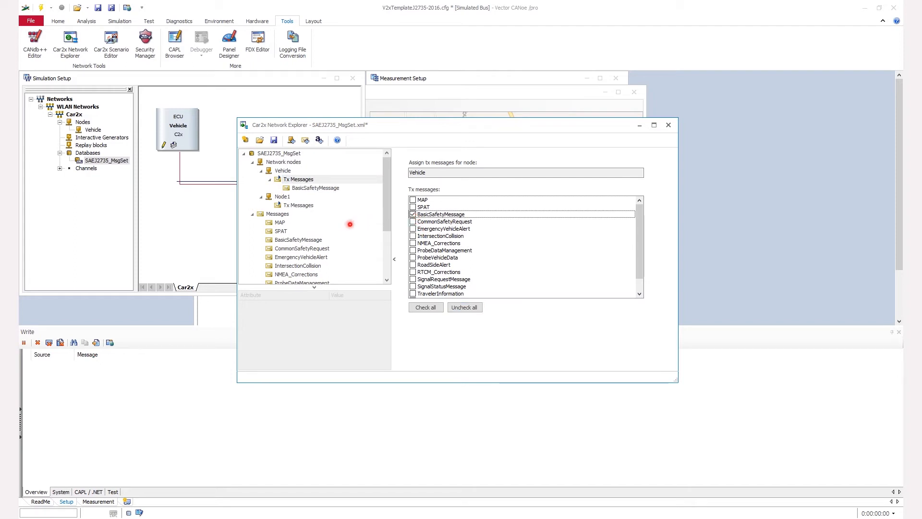
click(306, 189)
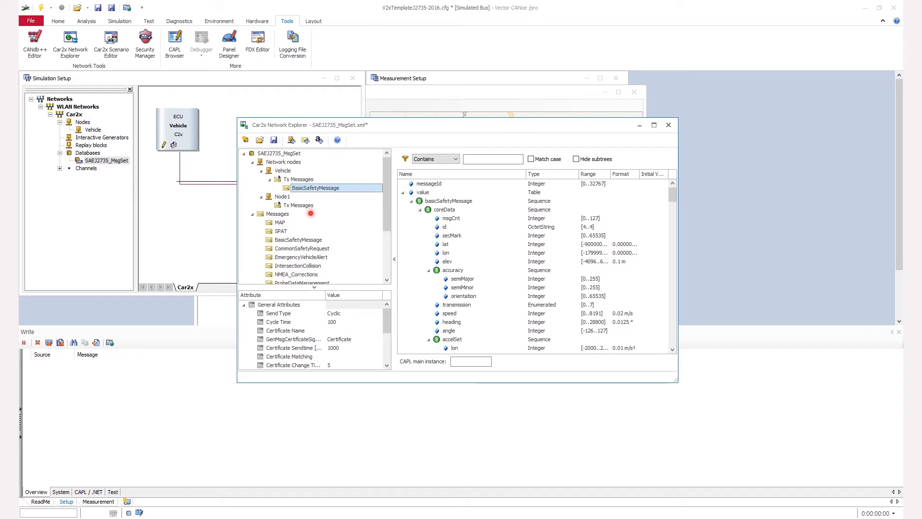
click(274, 140)
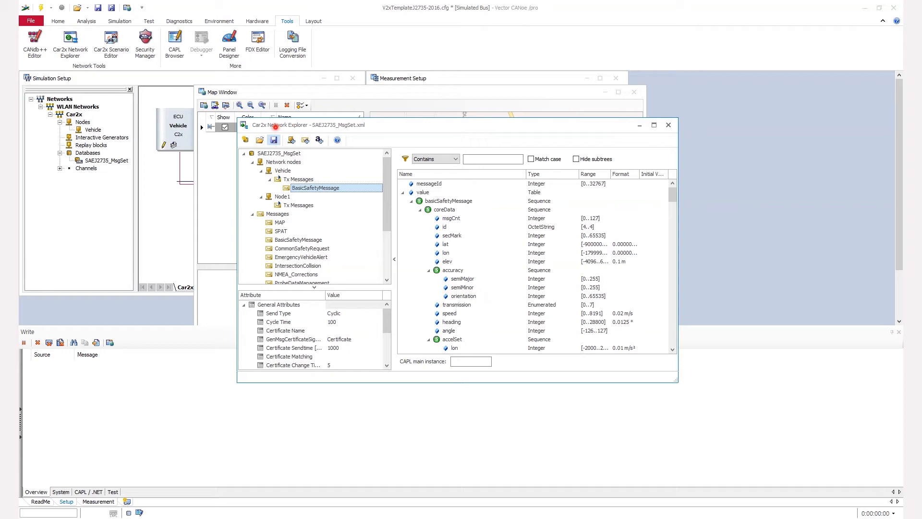
- Create a new route in the Car2x Scenario Editor running along Motorstraße from Weissacher Straße to the L 1141 junction
click(110, 39)
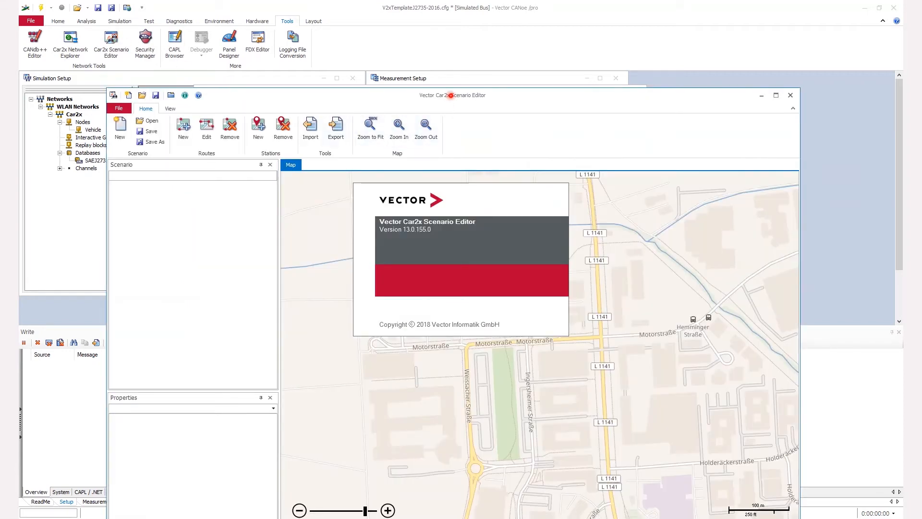
double_click(450, 95)
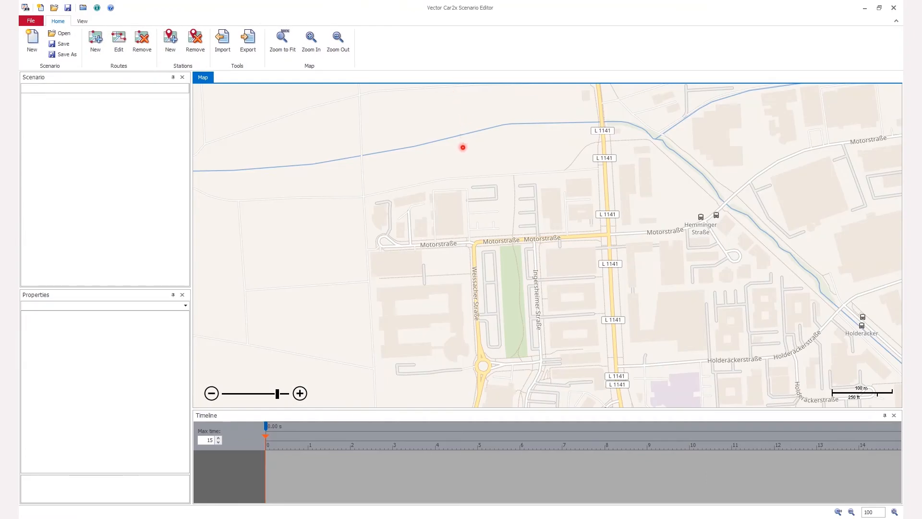
click(95, 38)
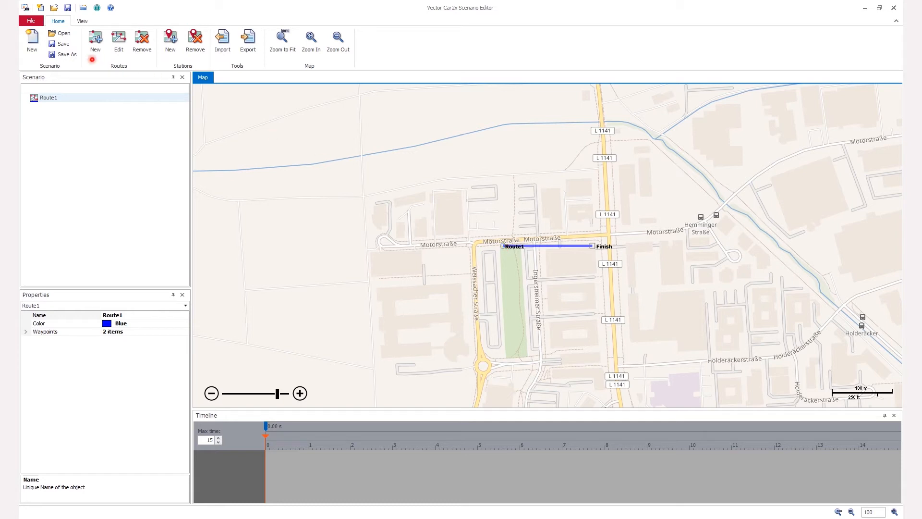
click(118, 44)
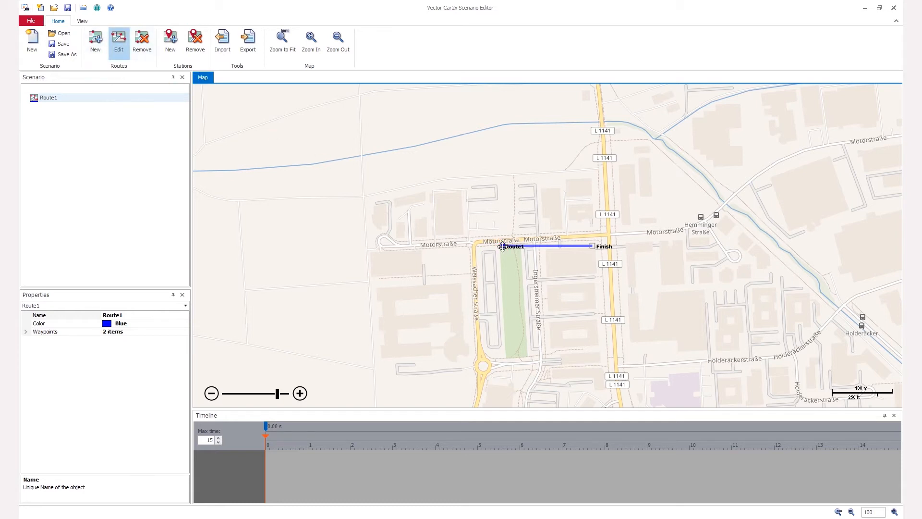
drag(503, 246, 475, 242)
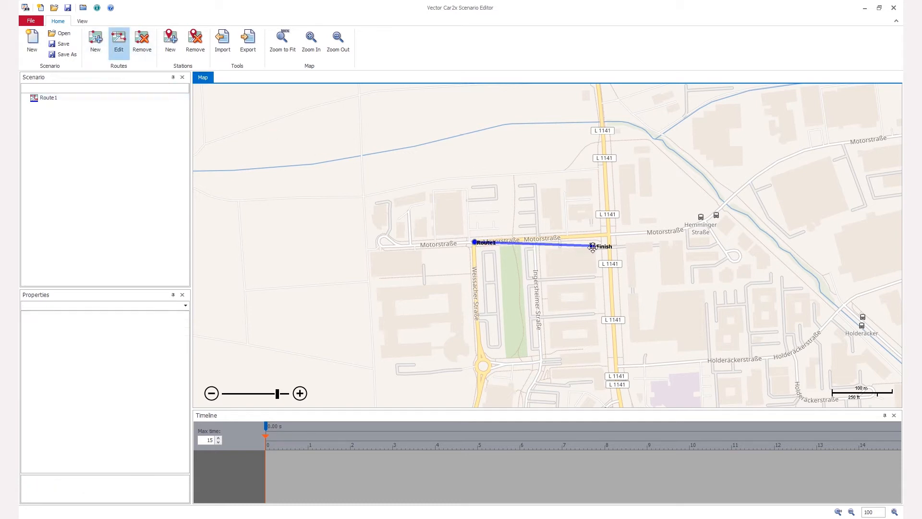
drag(592, 246, 609, 235)
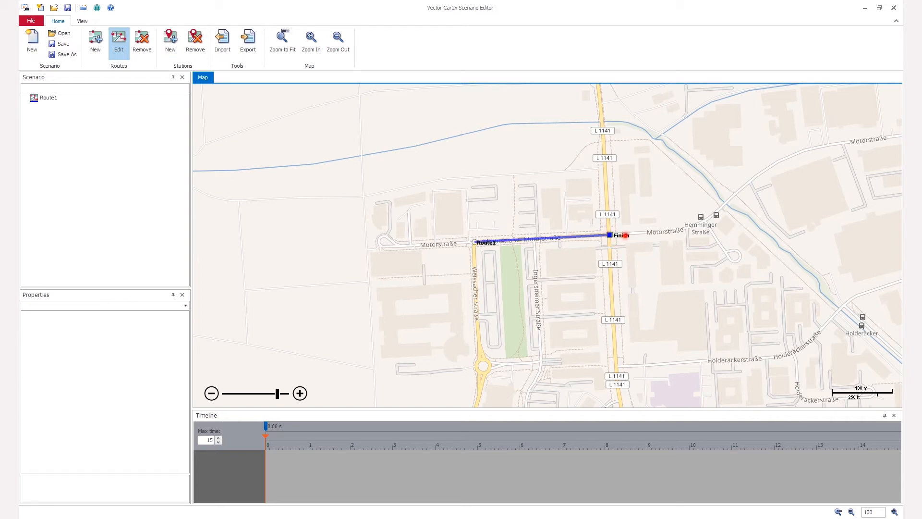
- Extend the route with waypoints along Motorstraße from the L 1141 junction to Hemminger Straße
click(627, 234)
click(639, 233)
click(651, 232)
click(663, 231)
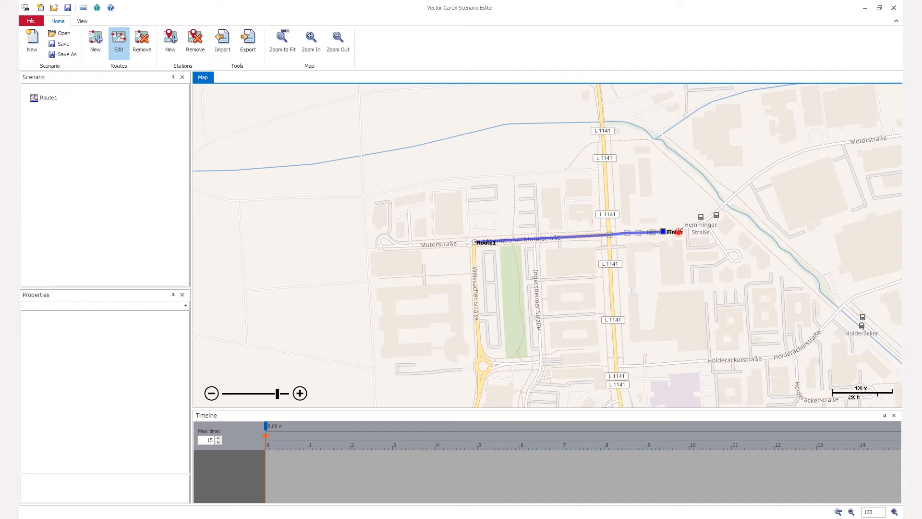
click(677, 231)
click(687, 226)
click(699, 221)
- Pull the waypoint just before Hemminger Straße southward, and extend the route southeast to the loop at the end of the side street
click(677, 230)
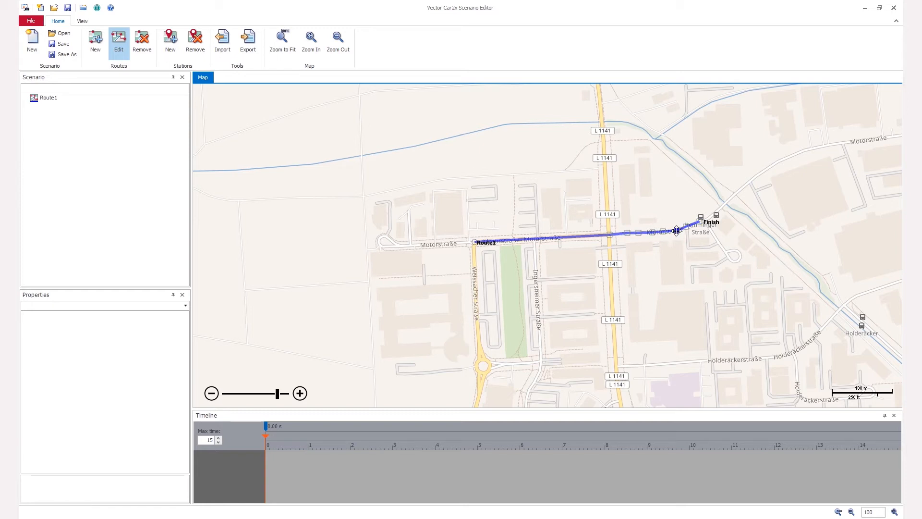
drag(676, 230, 680, 252)
mouse_move(706, 220)
mouse_down()
mouse_move(738, 263)
mouse_move(741, 251)
mouse_move(731, 251)
mouse_up()
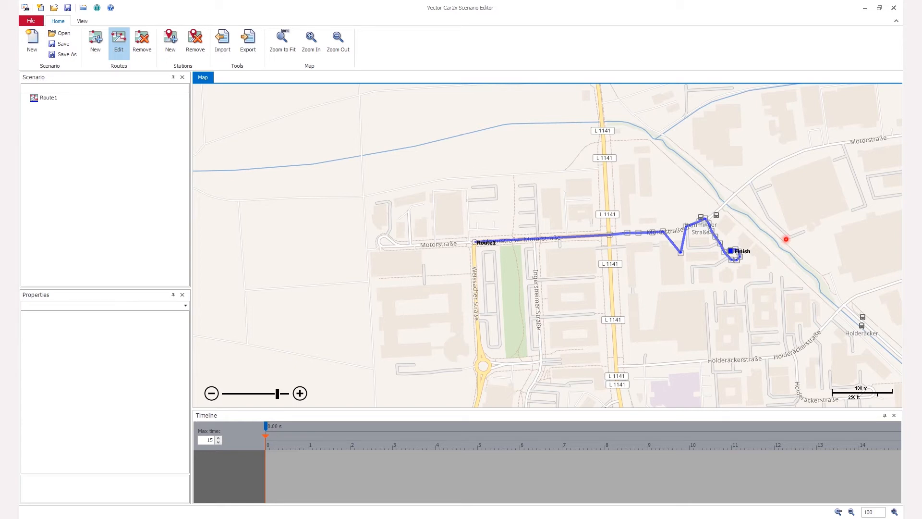
drag(786, 239, 745, 241)
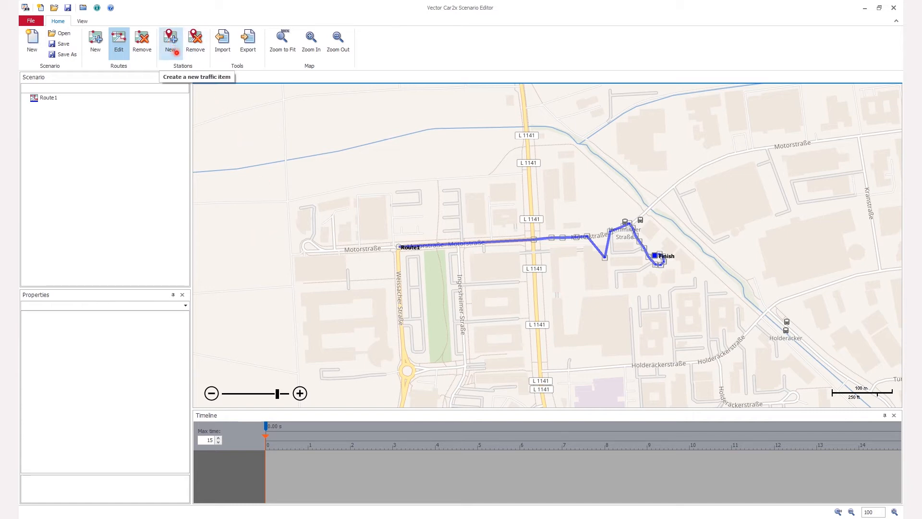
- Create a new station on Route1, enlarge the timeline area and select the station's speed keypoint at 0 s
click(174, 50)
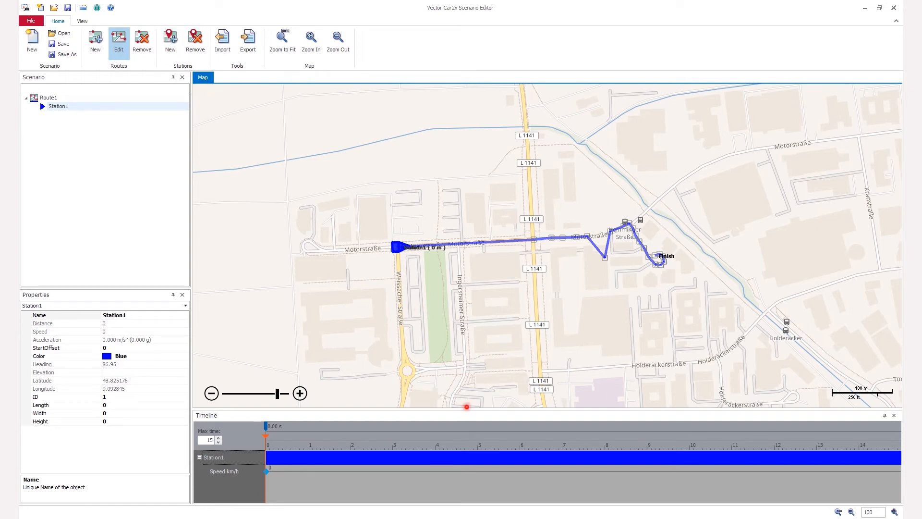
drag(466, 409, 462, 329)
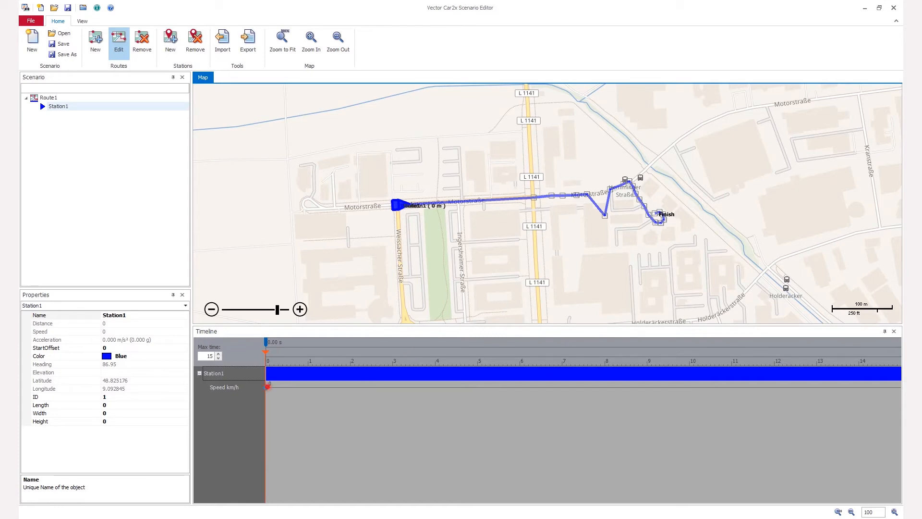
drag(282, 390, 230, 399)
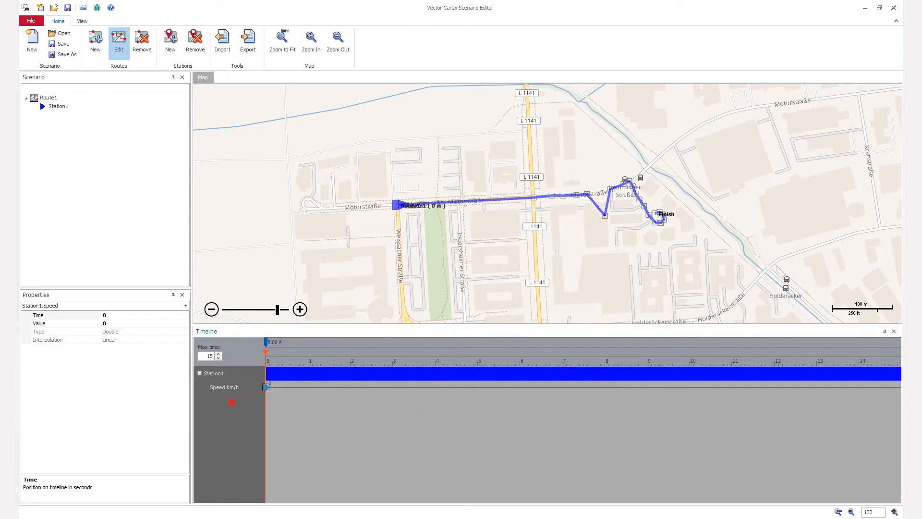
- Try out additional speed keypoints at 3 s and 4.54 s on Station1's timeline, and remove both
right_click(393, 392)
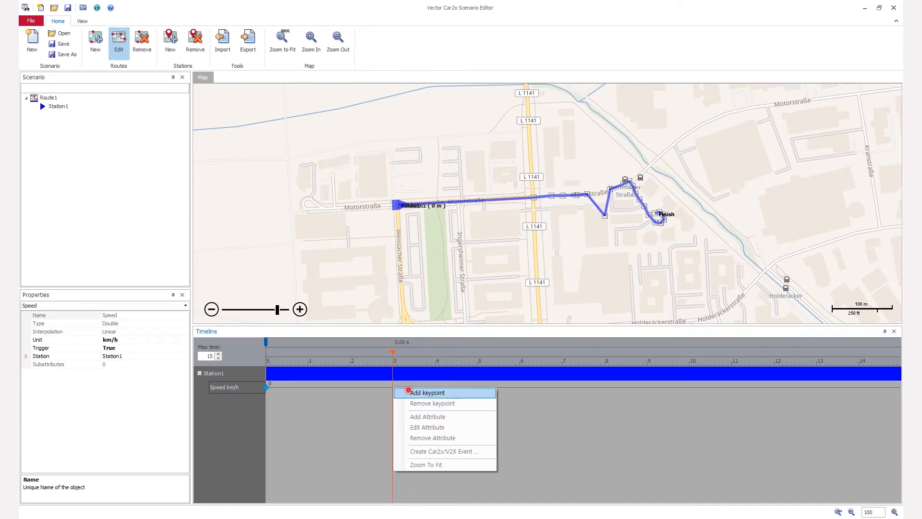
click(406, 391)
right_click(457, 389)
click(473, 390)
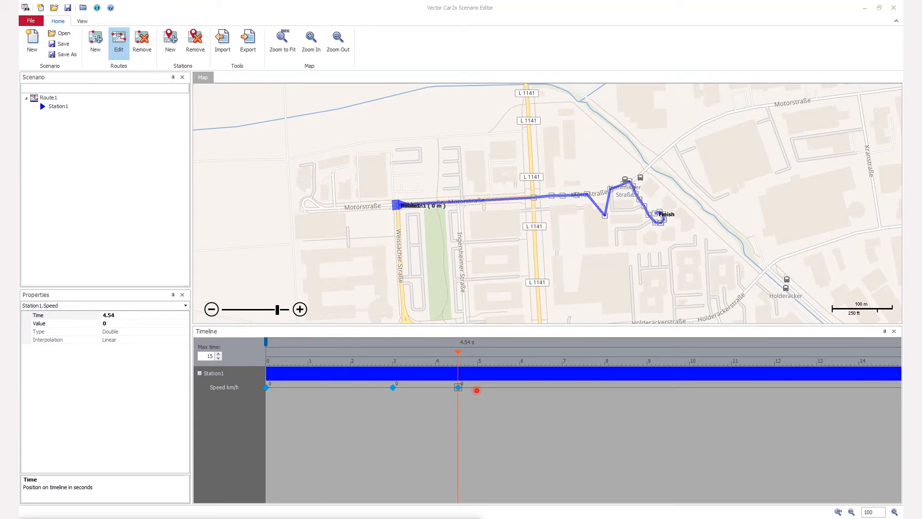
right_click(457, 388)
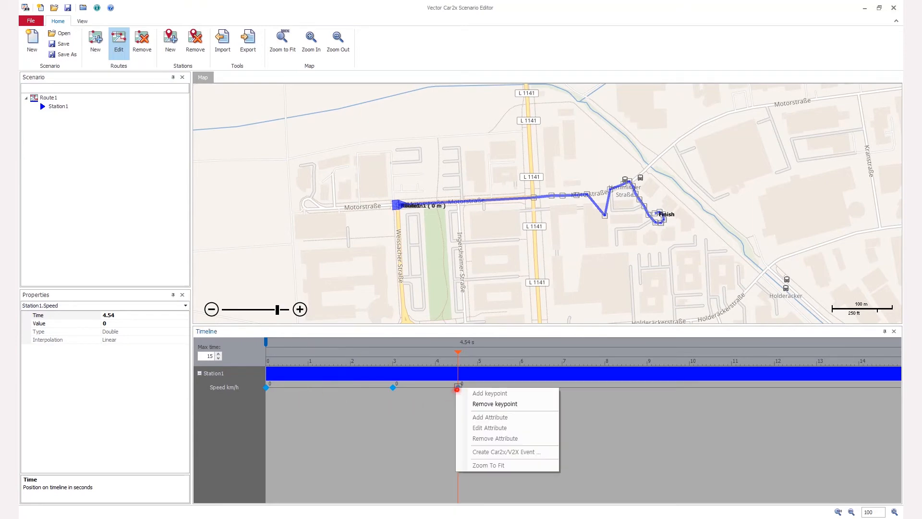
click(498, 407)
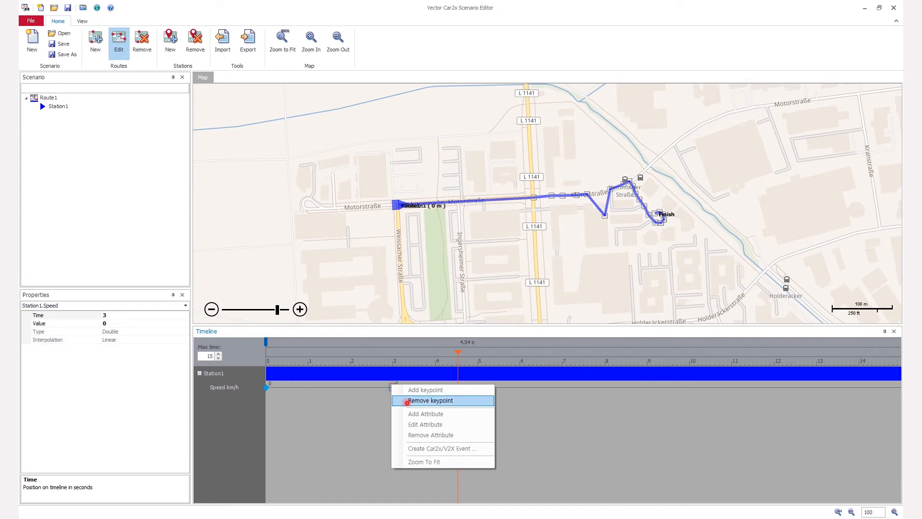
click(423, 400)
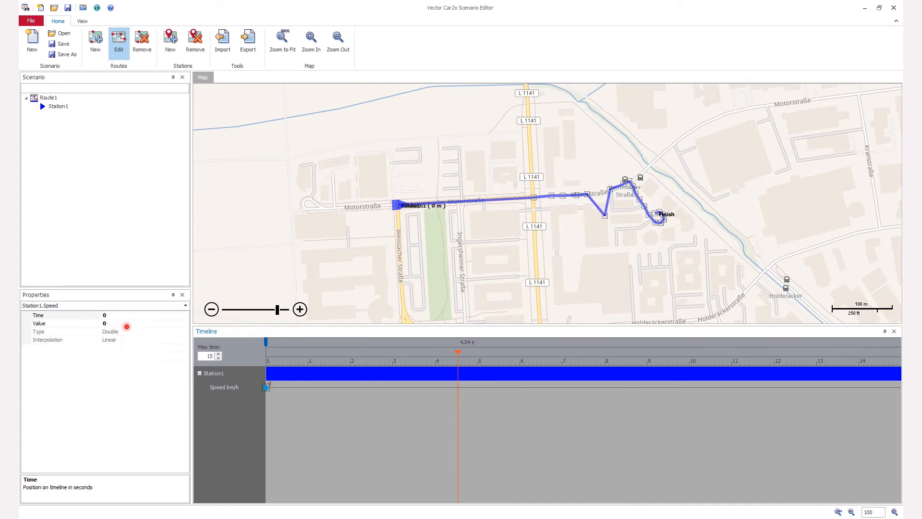
- Set Station1's speed at 0 s to 100 km/h and return the timeline cursor to the start
click(126, 323)
text(100)
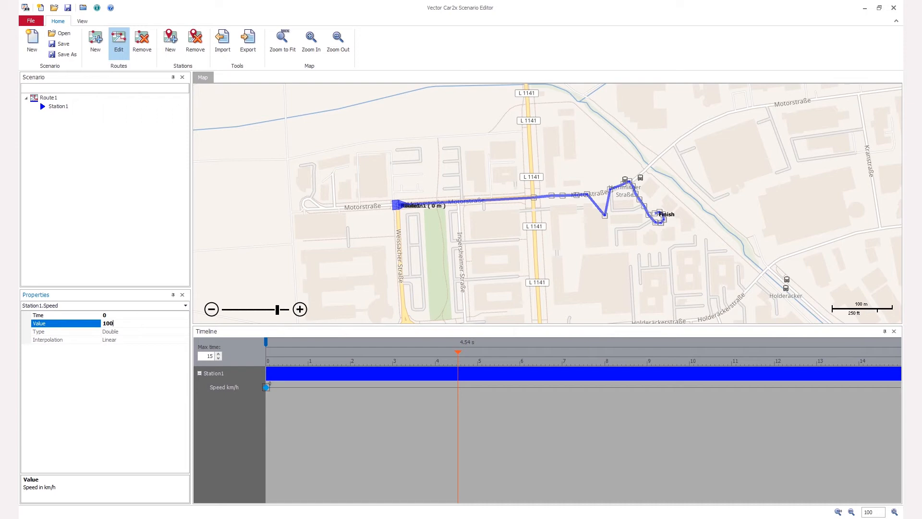
key(Return)
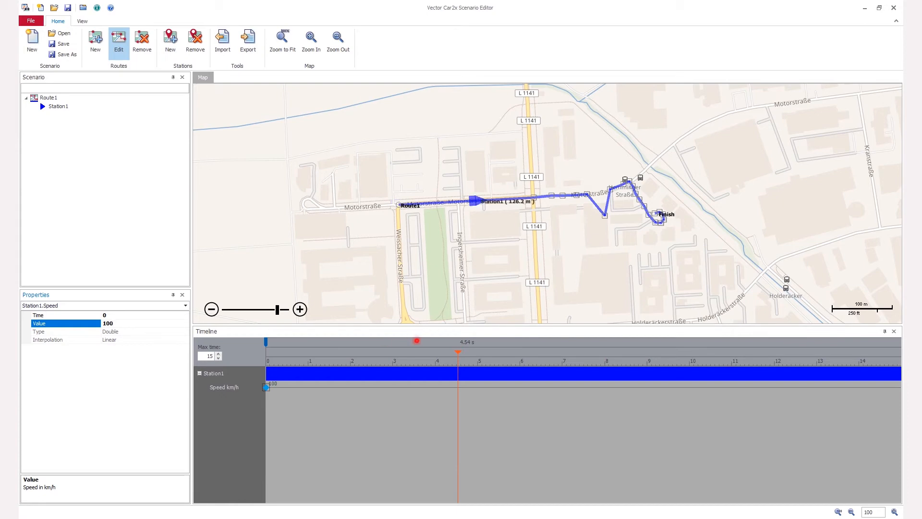
drag(459, 353, 250, 396)
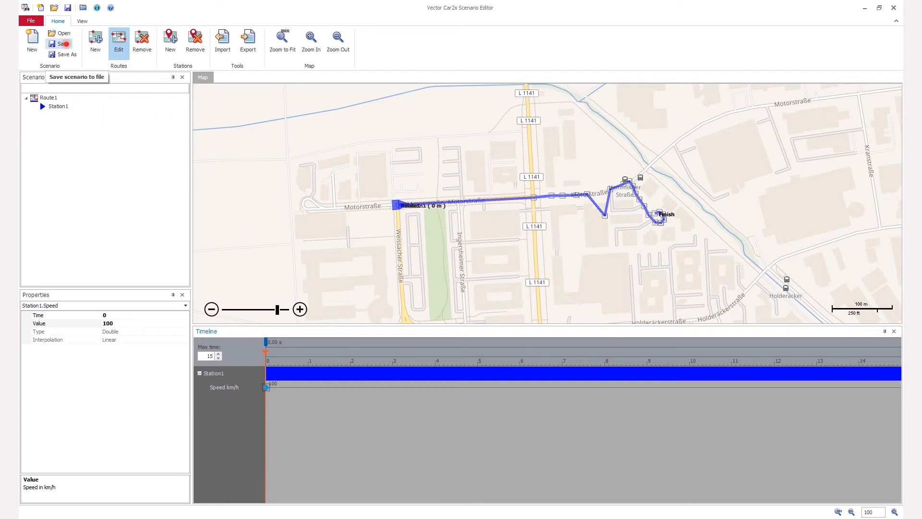
- Save the scenario under the file name Scenario in the V2xTemplateJ2735-2016 folder
click(65, 44)
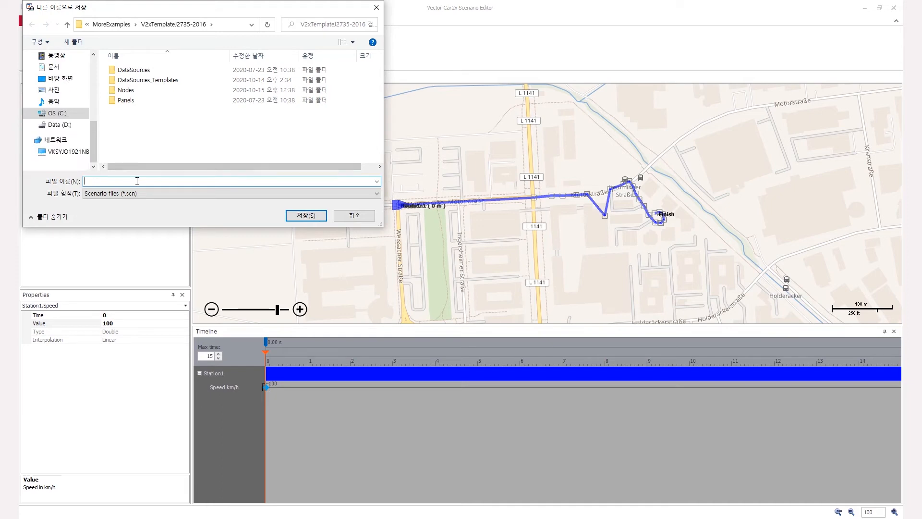
text(Scenario)
click(306, 216)
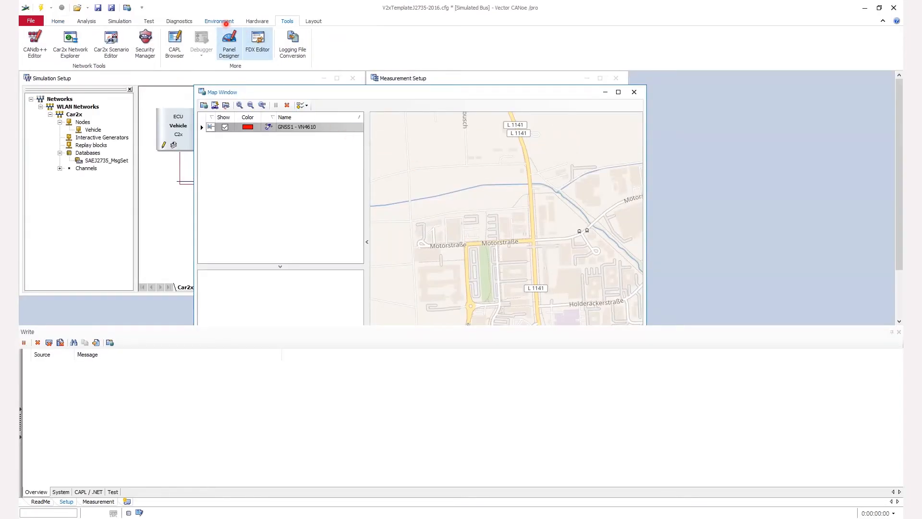
- Load Scenario.scn into CANoe's Car2x Scenario Manager and move the manager window beside the Map Window's station list
click(218, 21)
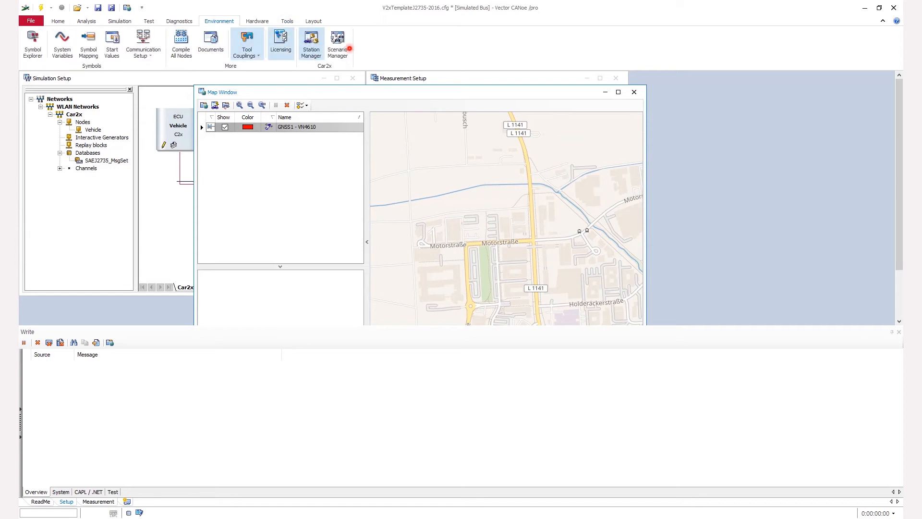
click(342, 51)
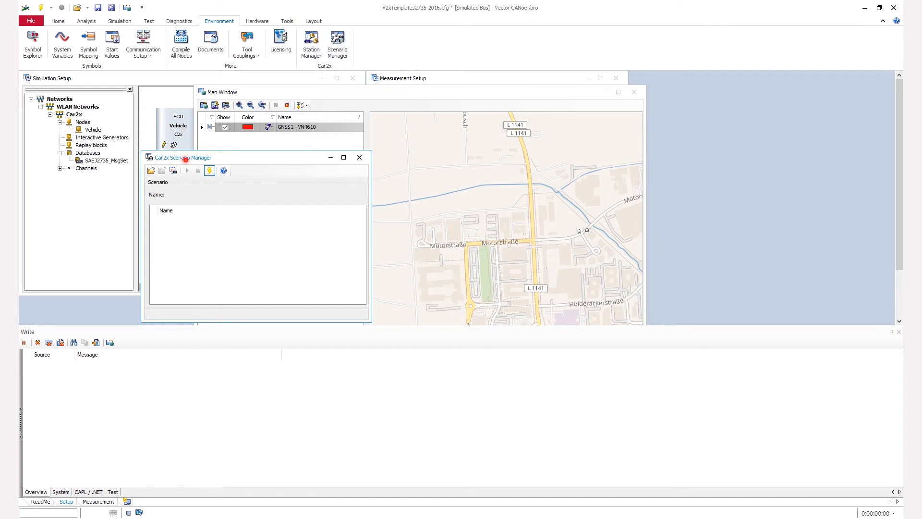
drag(211, 157, 436, 92)
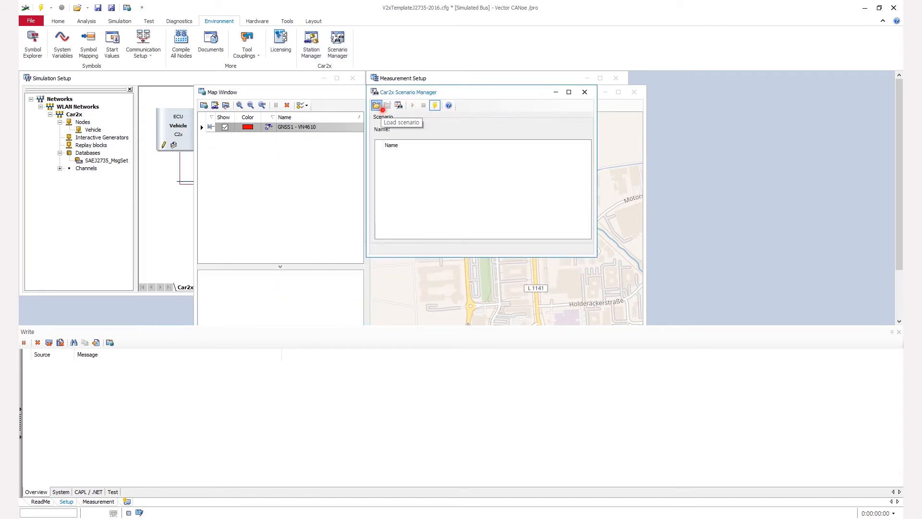
click(379, 107)
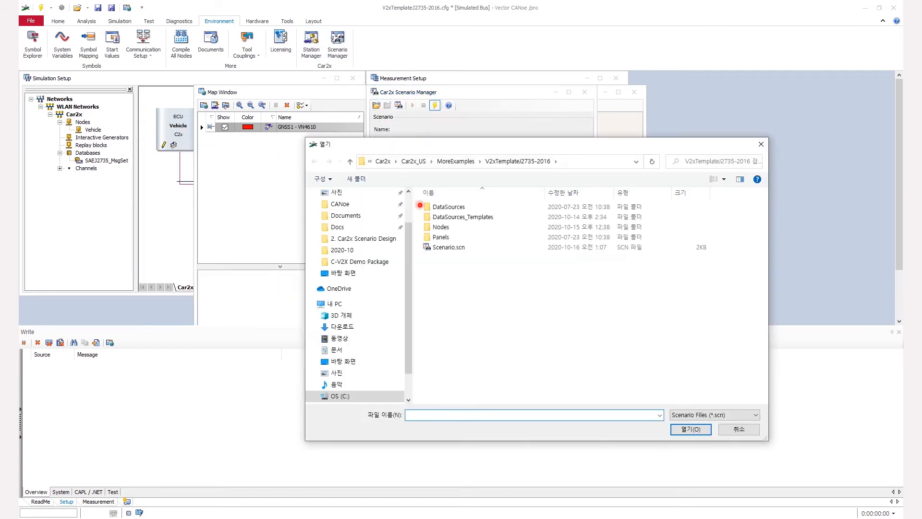
double_click(446, 248)
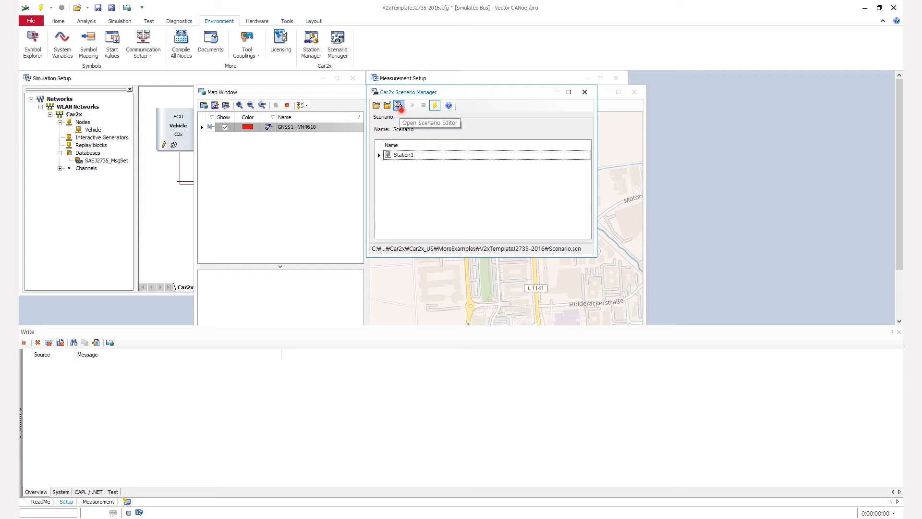
- Reopen the scenario in the Scenario Editor, rename Station1 to Vehicle, and close the editor with the change saved
click(400, 110)
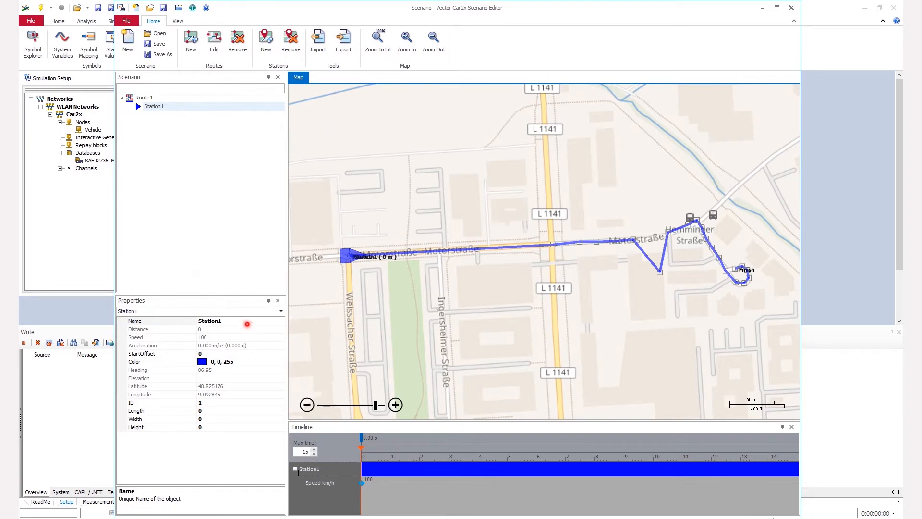
click(231, 320)
double_click(231, 320)
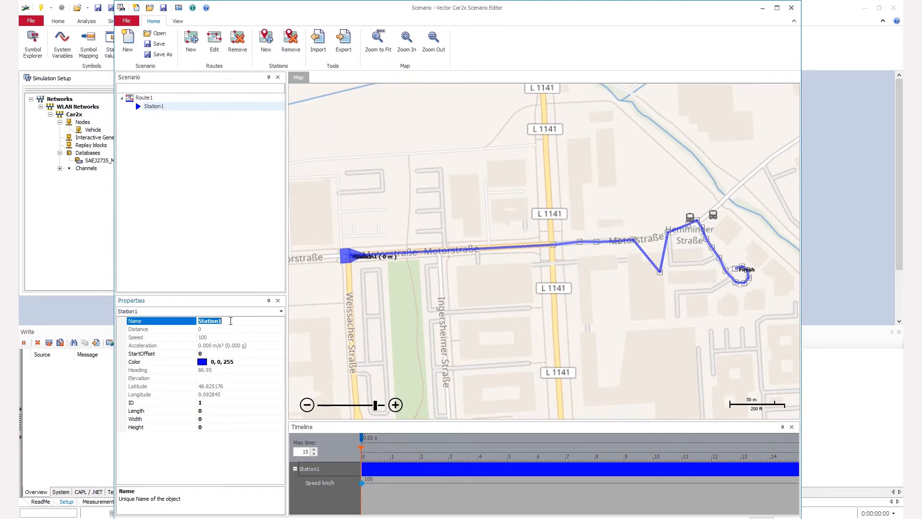
text(Vehicle)
key(Return)
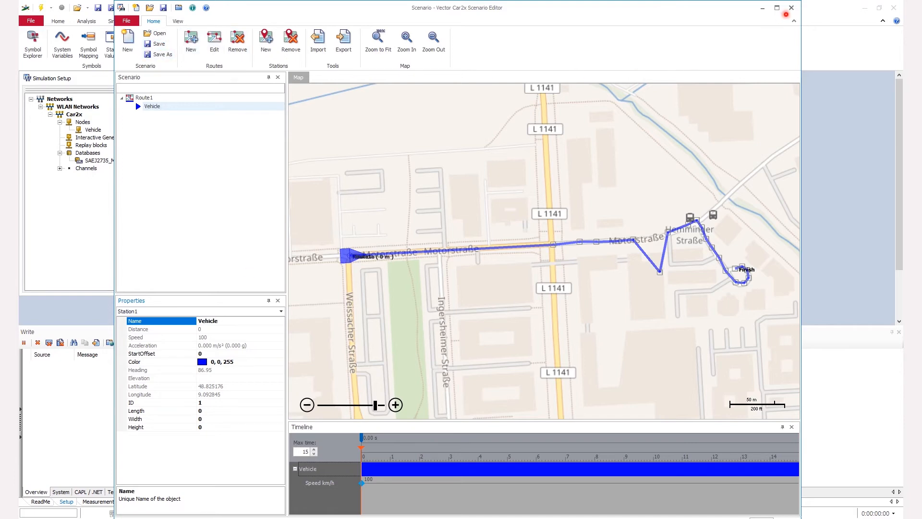
click(791, 8)
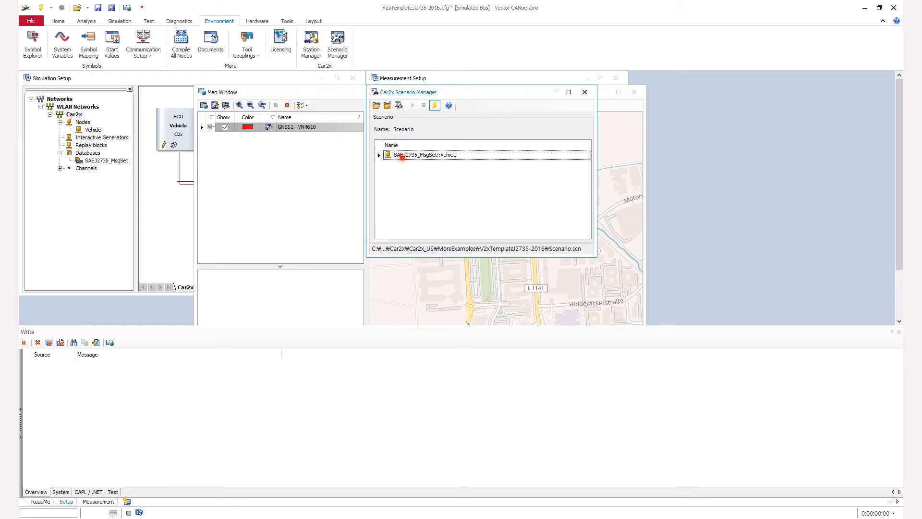
- Start the measurement and bring up the Map Window to follow the vehicle along its route
click(402, 157)
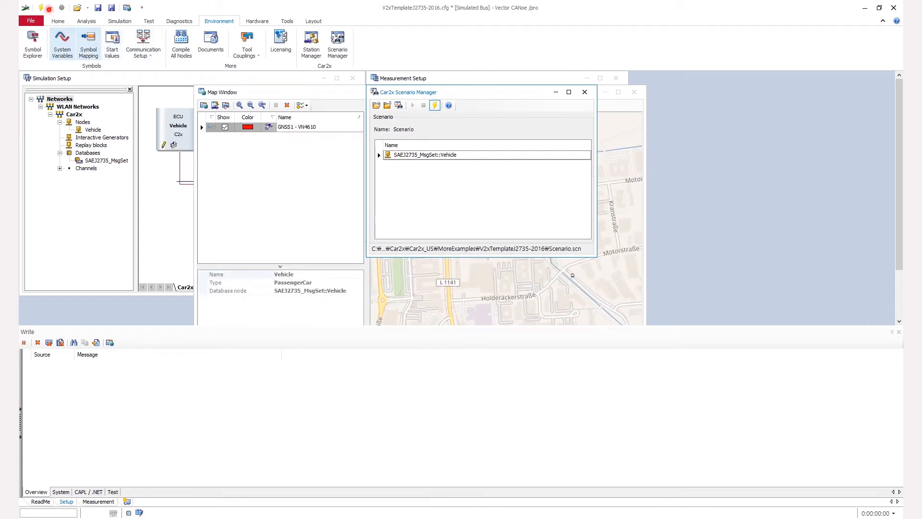
click(41, 7)
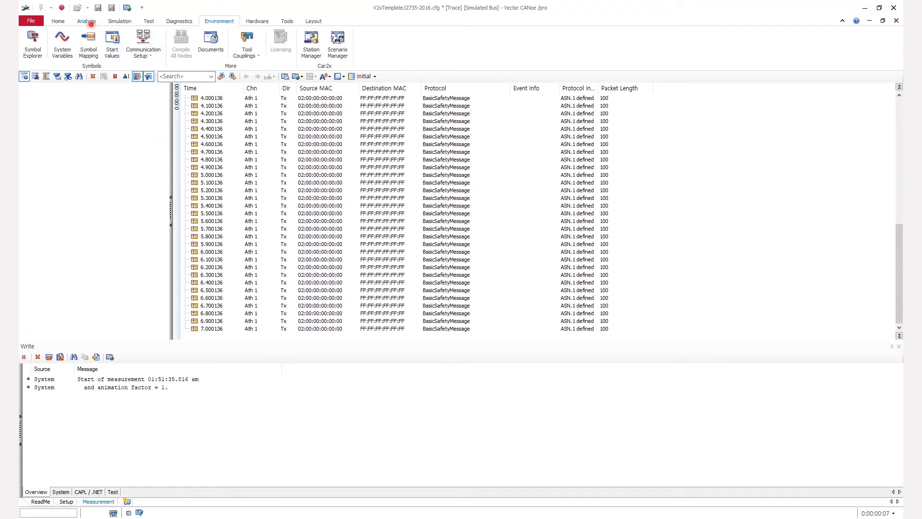
click(86, 22)
click(286, 50)
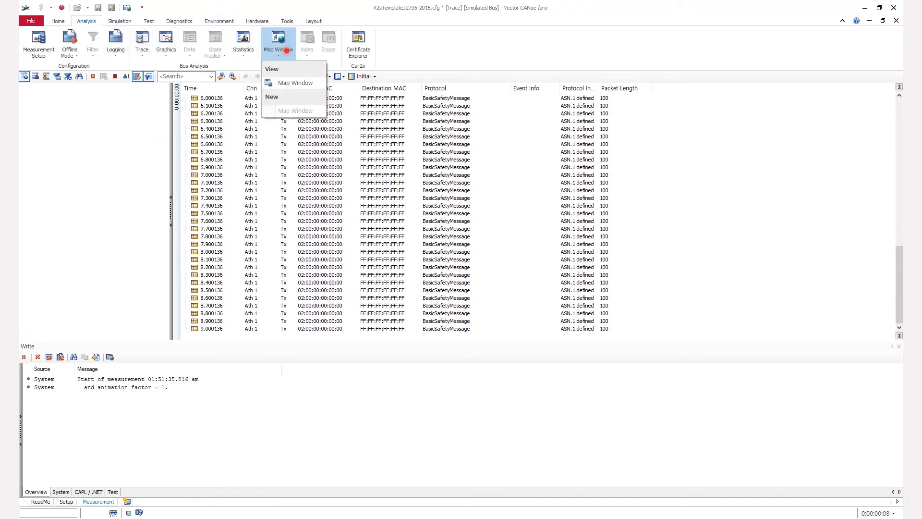
click(288, 84)
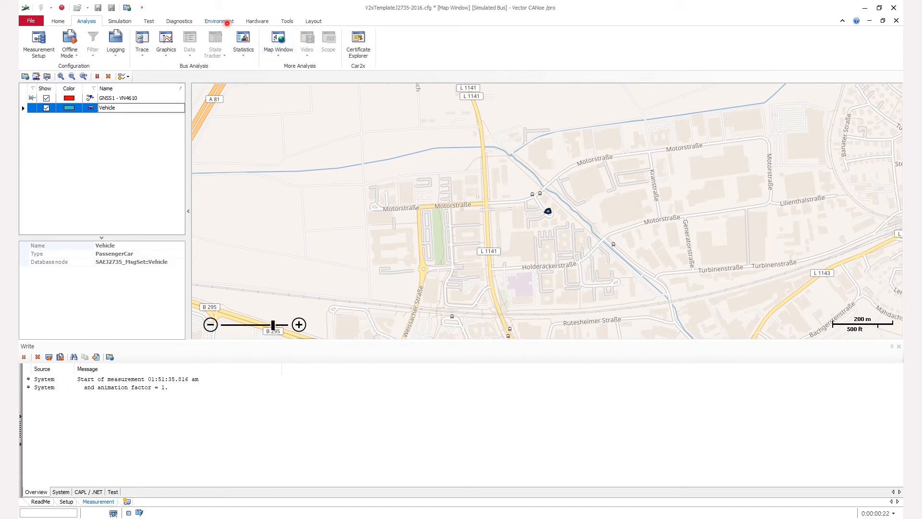
- Check the Scenario Manager's start-on-measurement-start option, and close the Scenario Manager and the Map Window to return to the trace
click(219, 21)
click(337, 44)
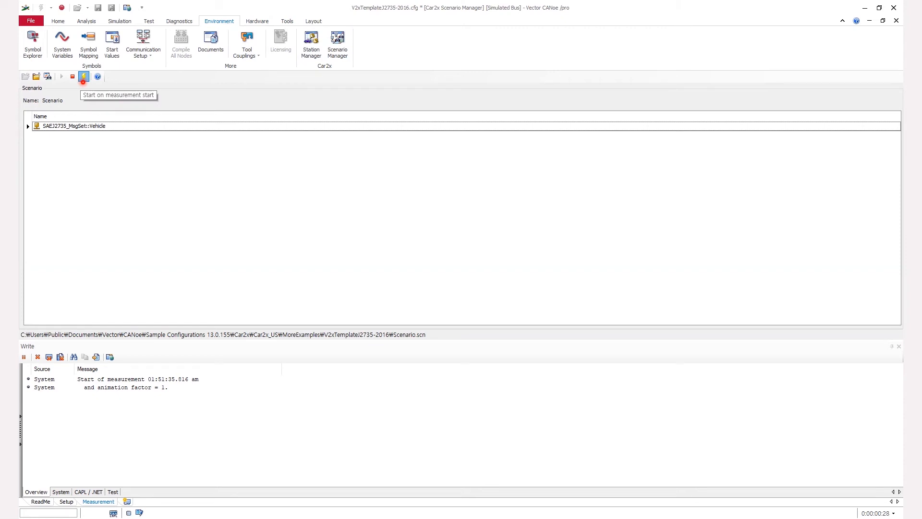
click(83, 79)
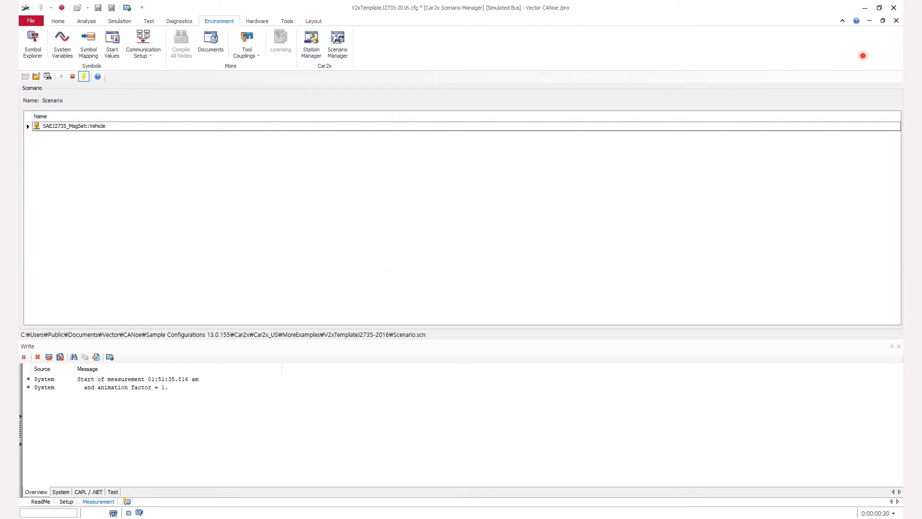
click(896, 21)
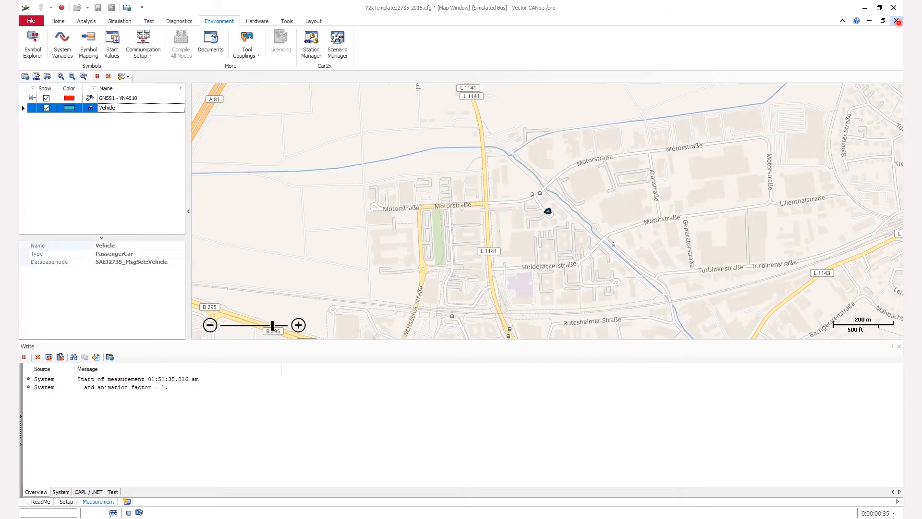
click(896, 21)
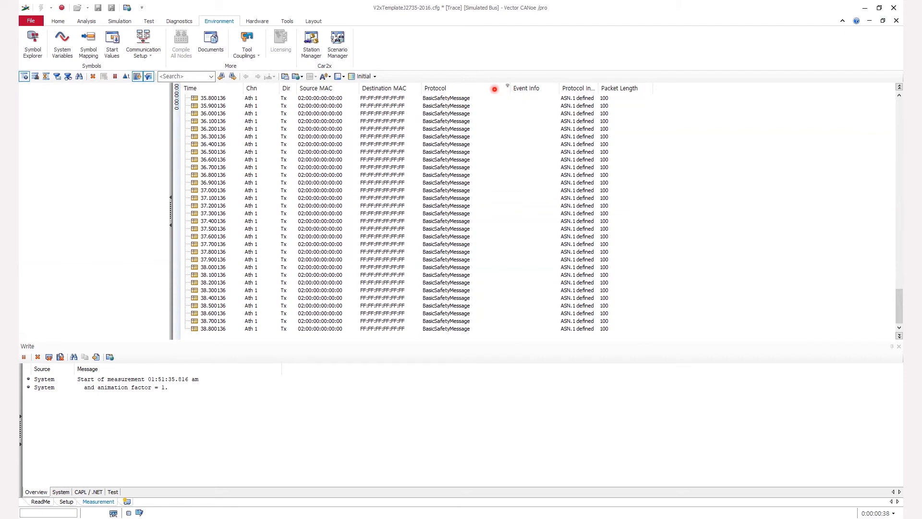
- Add the Sender Node field to the trace as a column directly after Protocol, and close the Field Chooser
right_click(494, 89)
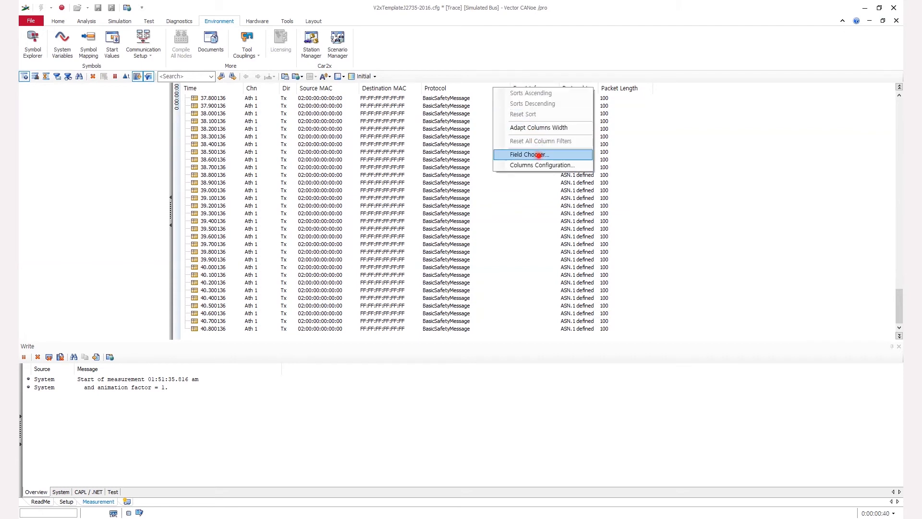
click(539, 154)
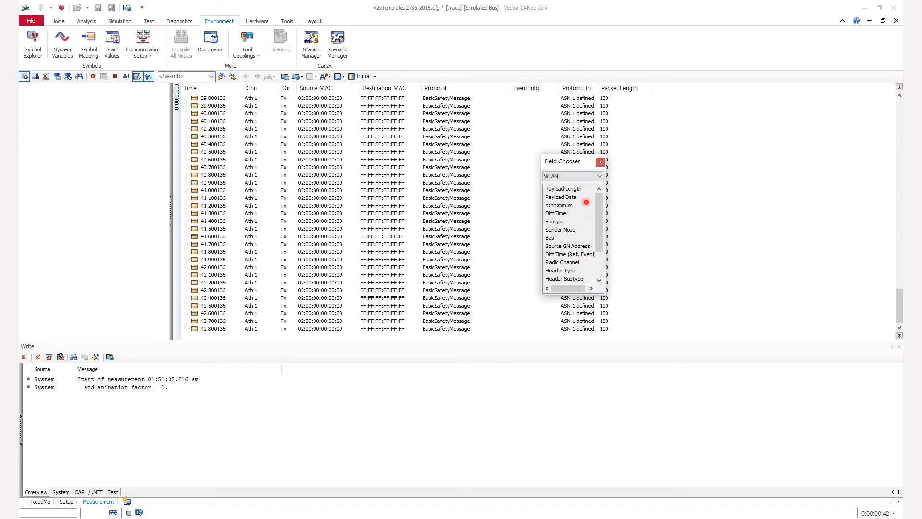
mouse_move(600, 204)
mouse_down()
mouse_move(600, 244)
mouse_move(603, 188)
mouse_up()
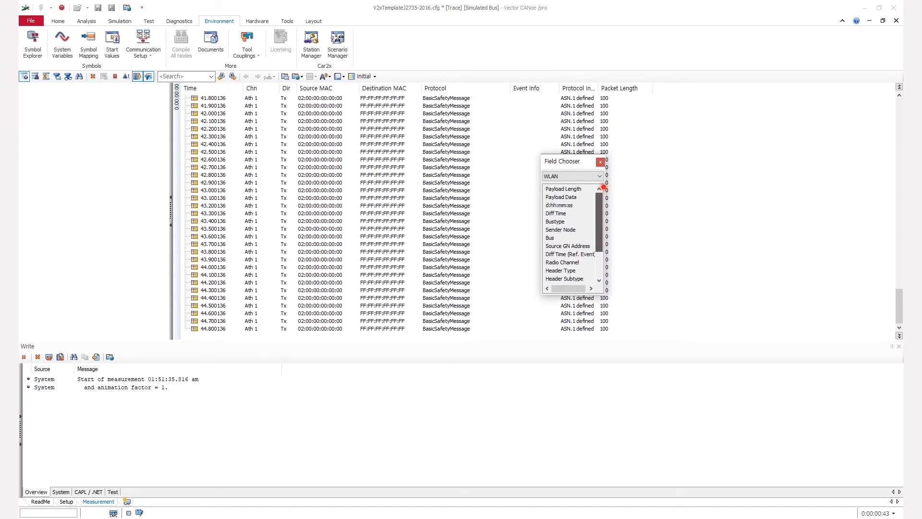
click(576, 230)
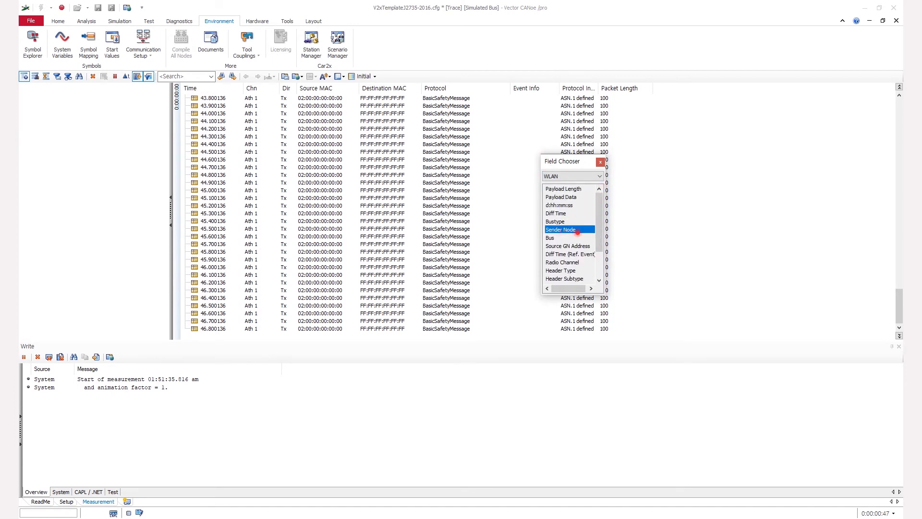
drag(577, 232, 501, 91)
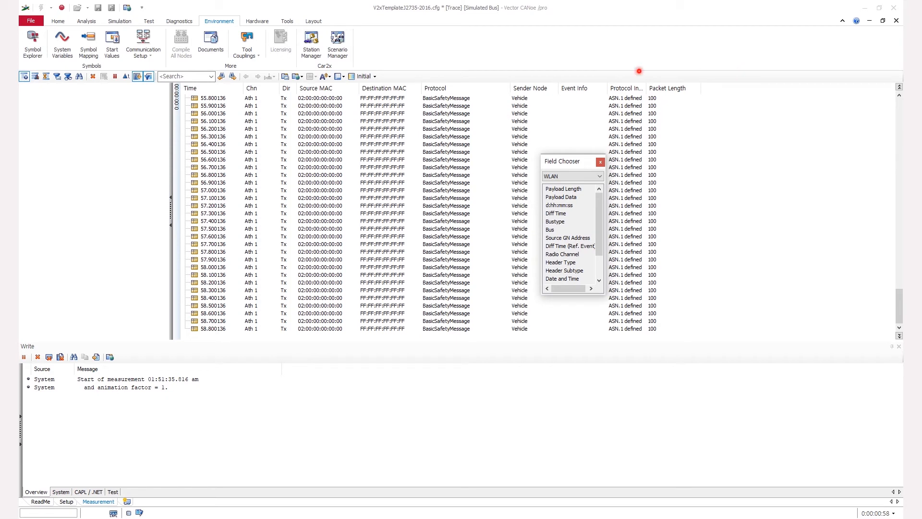
click(600, 163)
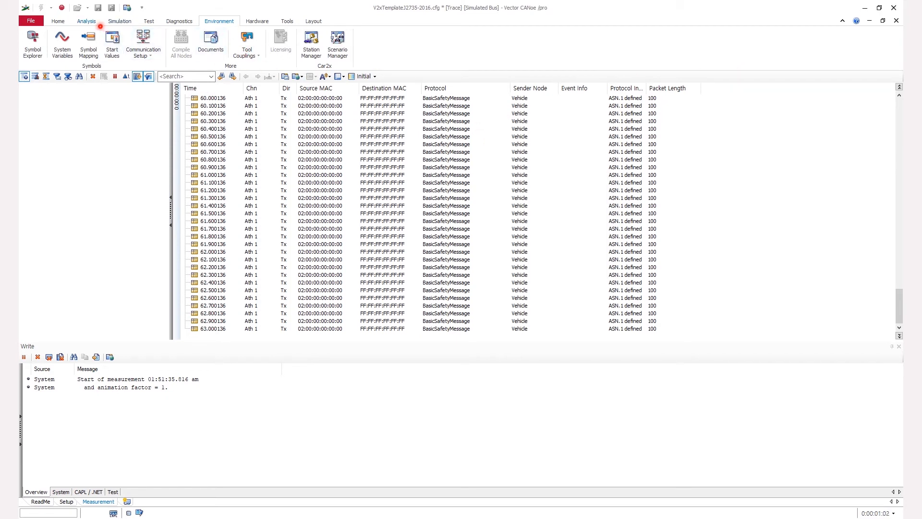
- Open the Map Window and recentre the map on the Vehicle station with Move to, including after panning away from it
click(87, 21)
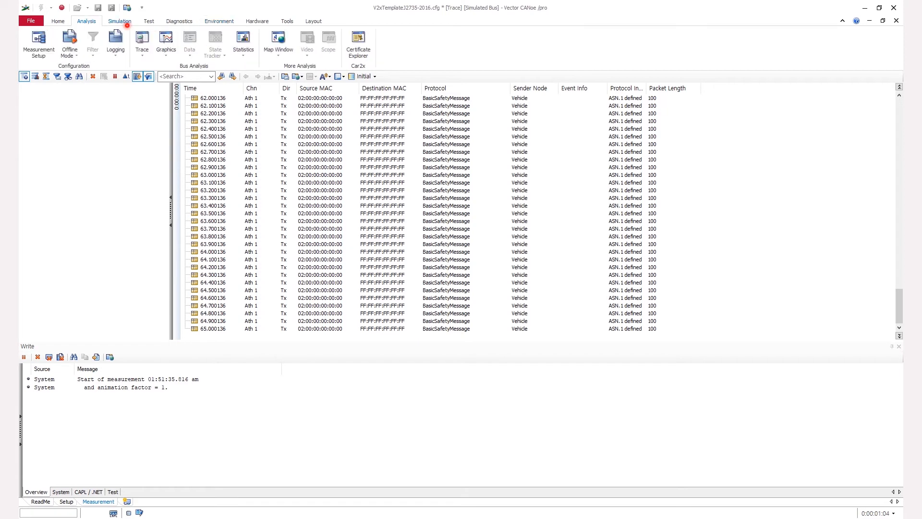
click(278, 52)
click(288, 83)
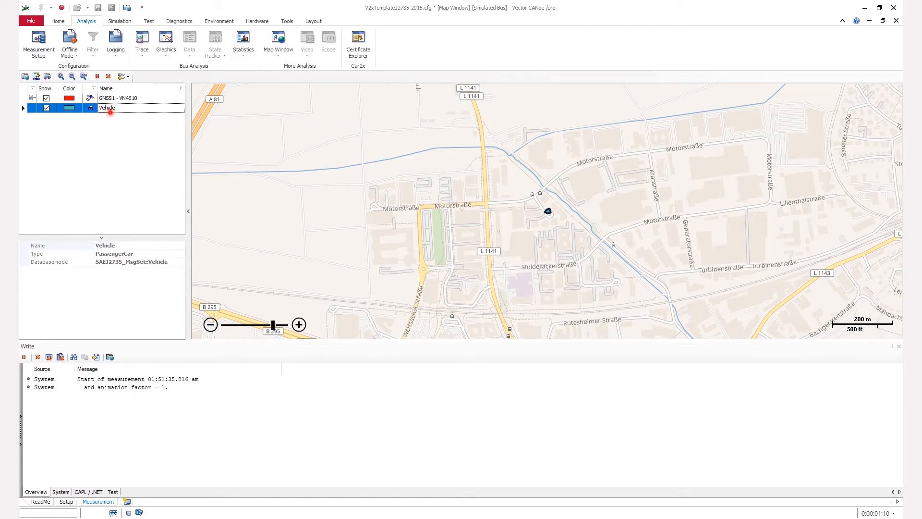
right_click(110, 110)
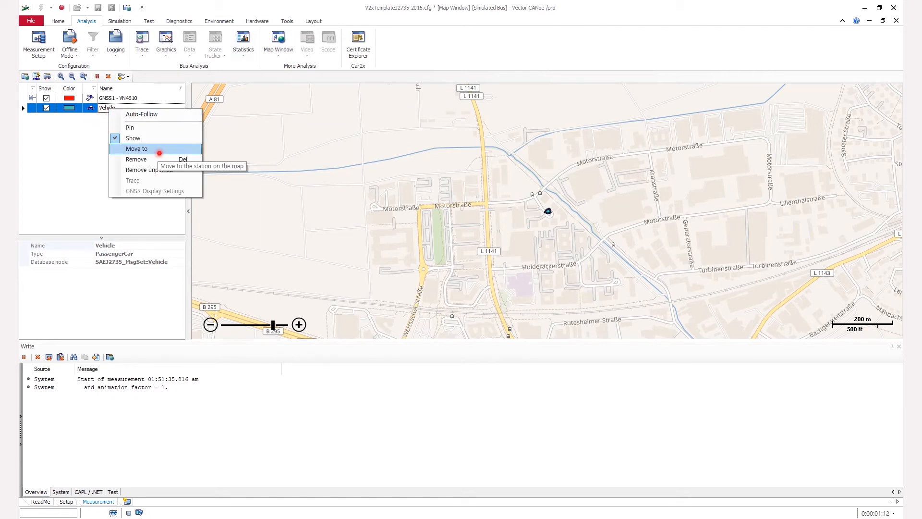
click(158, 148)
drag(369, 258, 657, 137)
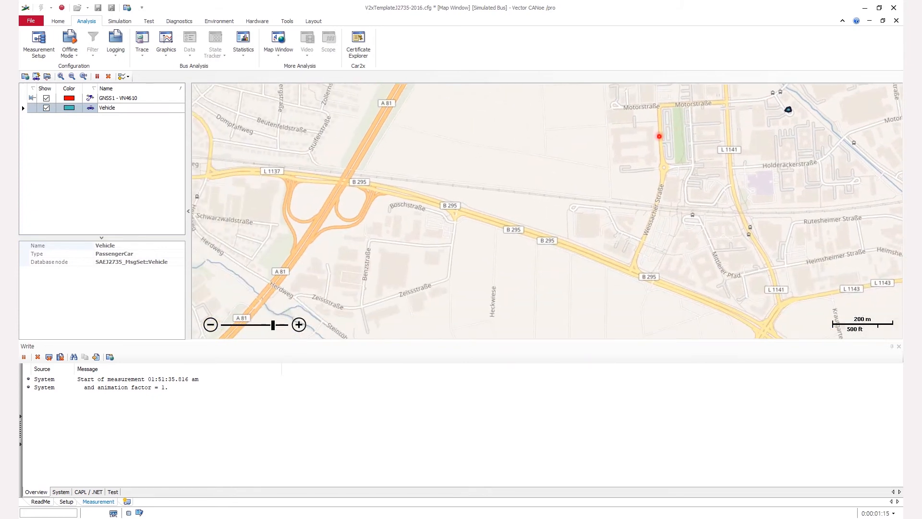
right_click(110, 109)
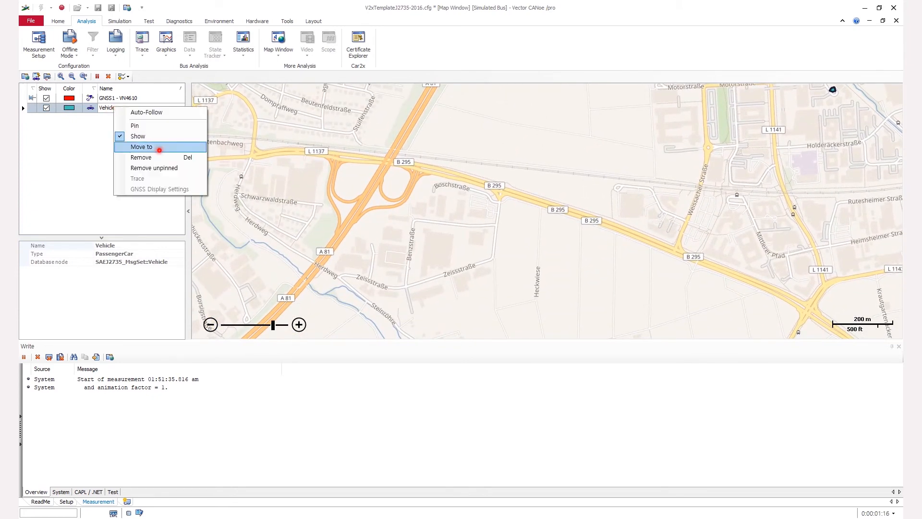
click(159, 149)
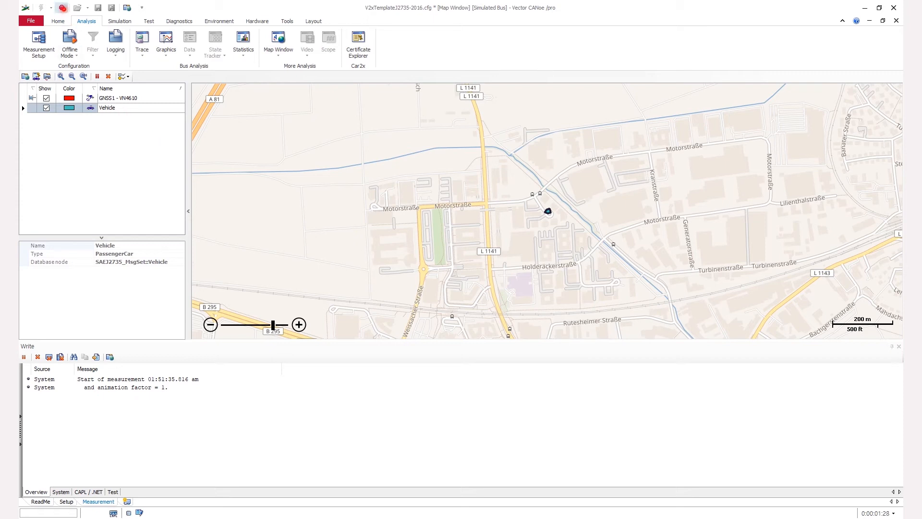
- Stop the measurement, and open the Car2x Scenario Editor maximised with a taller timeline area
click(62, 8)
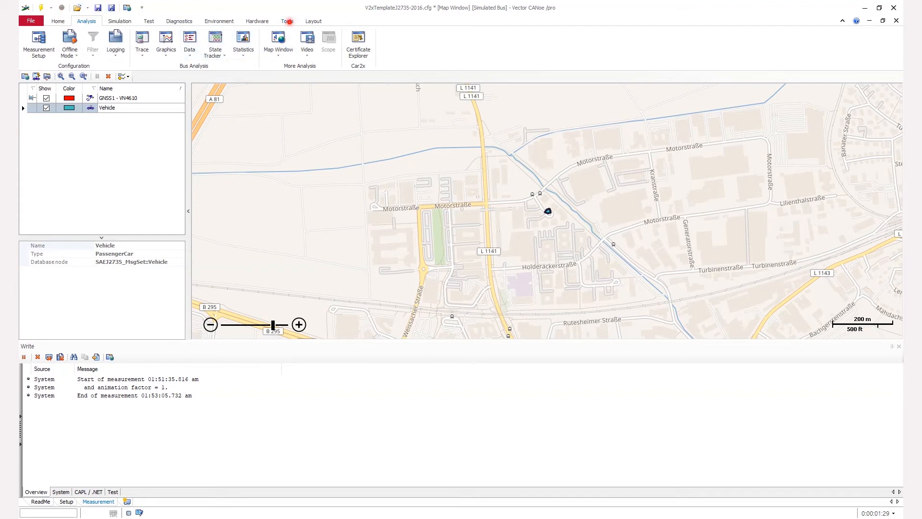
click(287, 21)
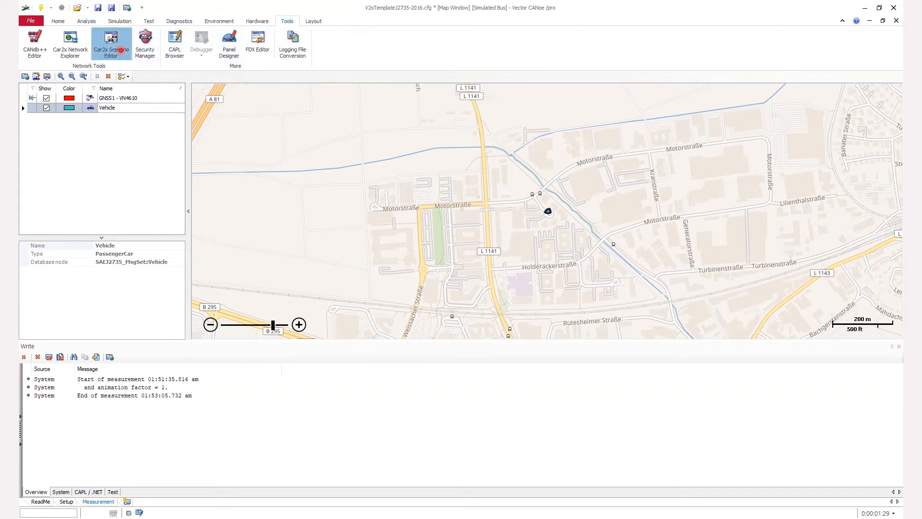
click(120, 50)
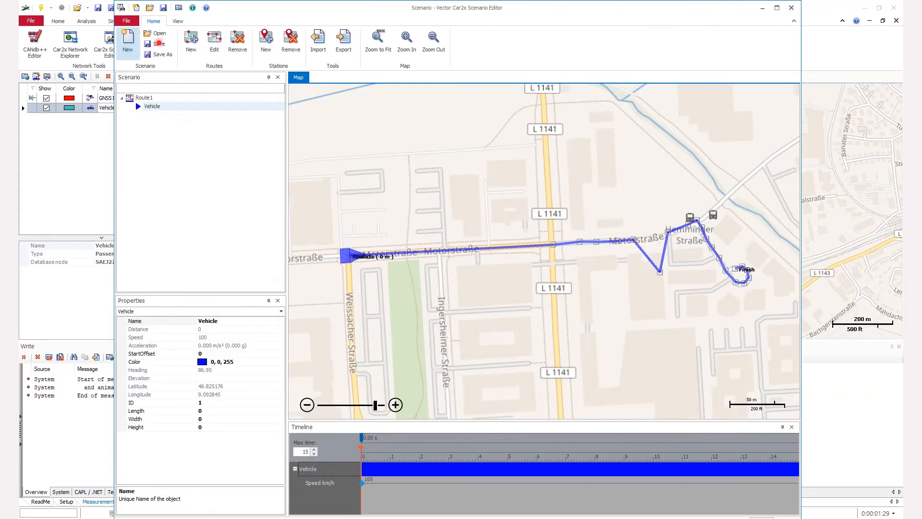
double_click(445, 9)
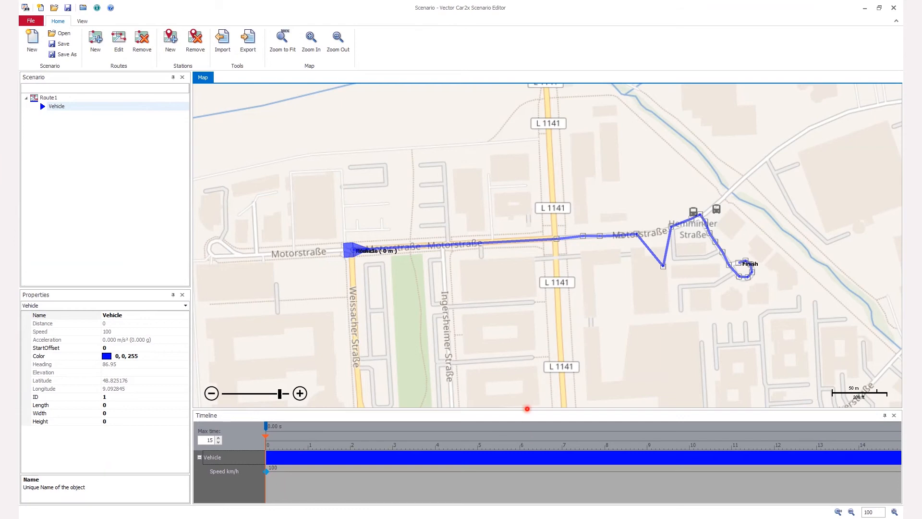
drag(527, 409, 546, 287)
- Add an attribute named Brake to the Vehicle's timeline with datatype Integer and Linear interpolation
right_click(230, 336)
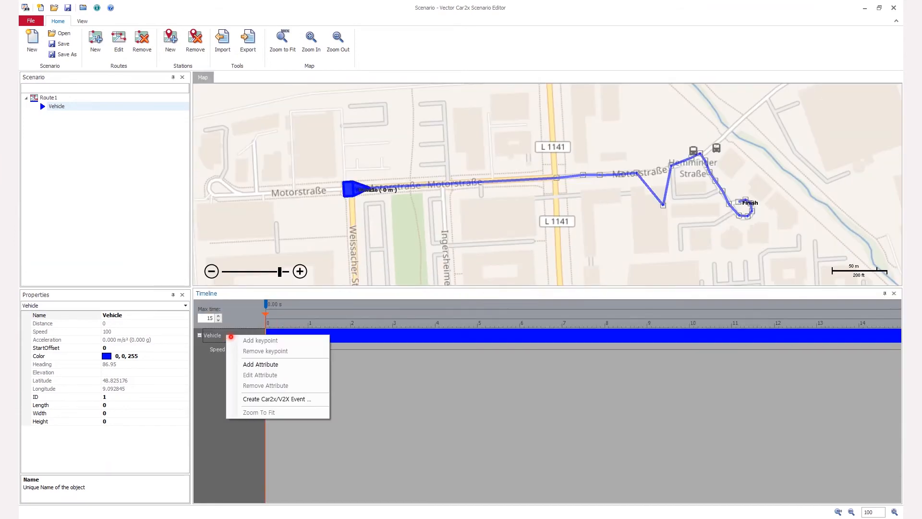
click(283, 364)
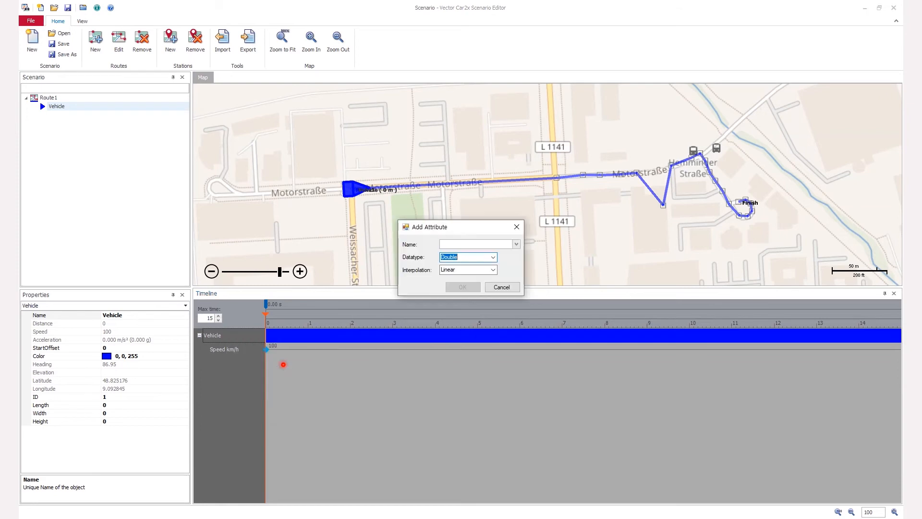
click(494, 245)
text(Brake)
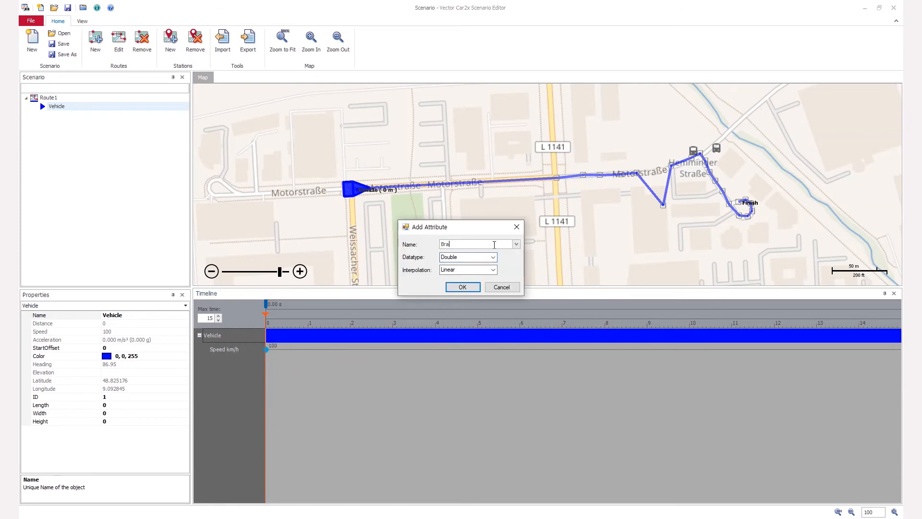
click(493, 258)
click(494, 260)
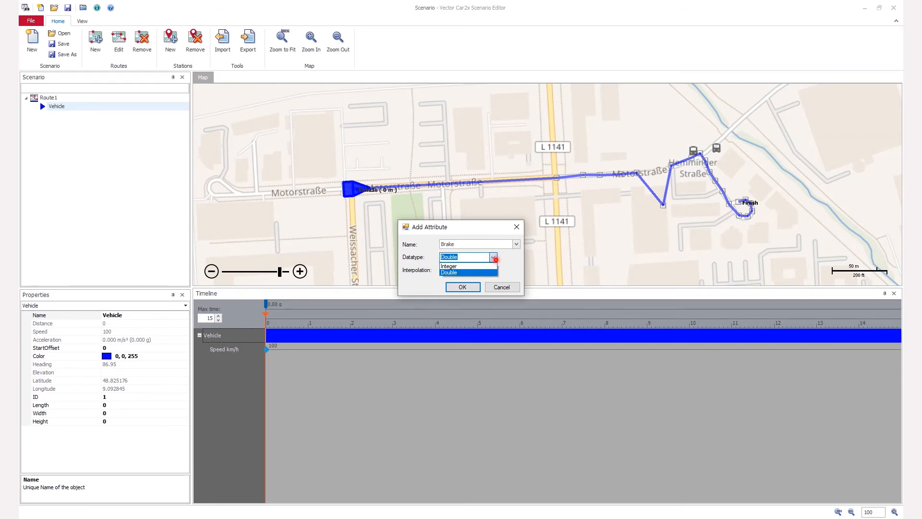
click(485, 267)
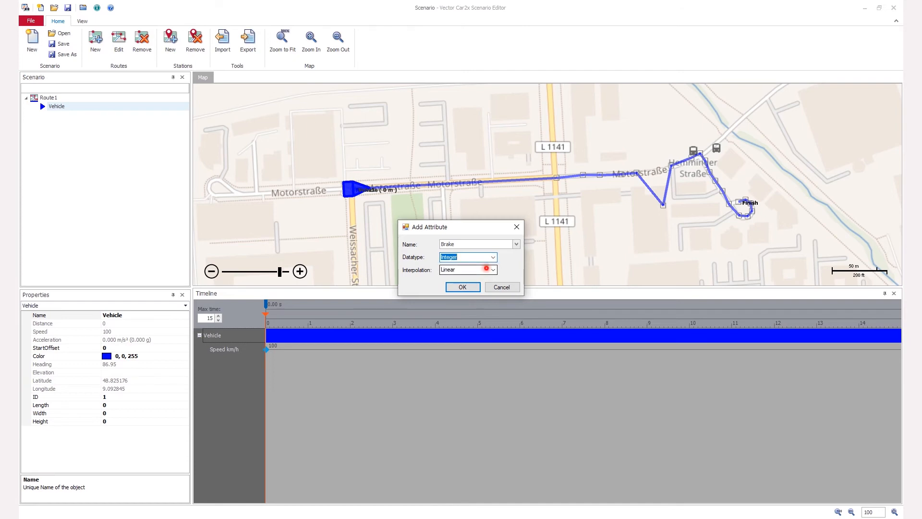
click(493, 270)
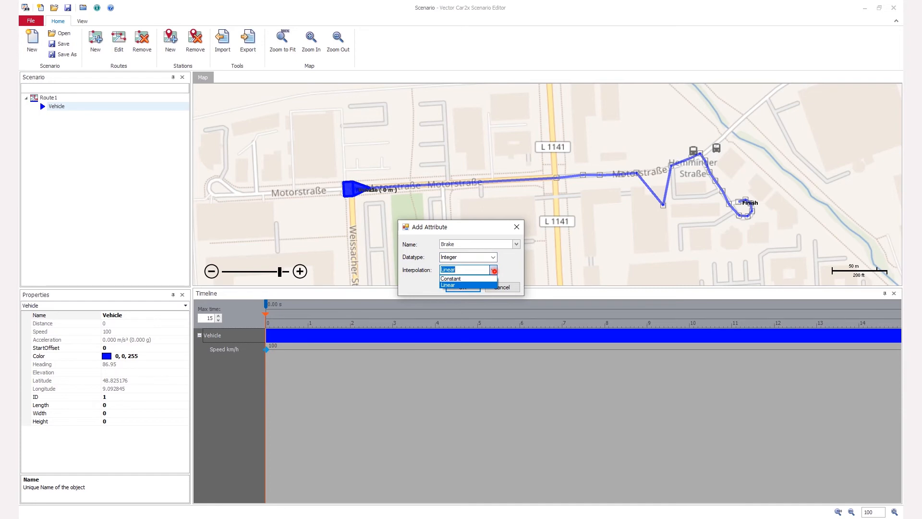
click(493, 270)
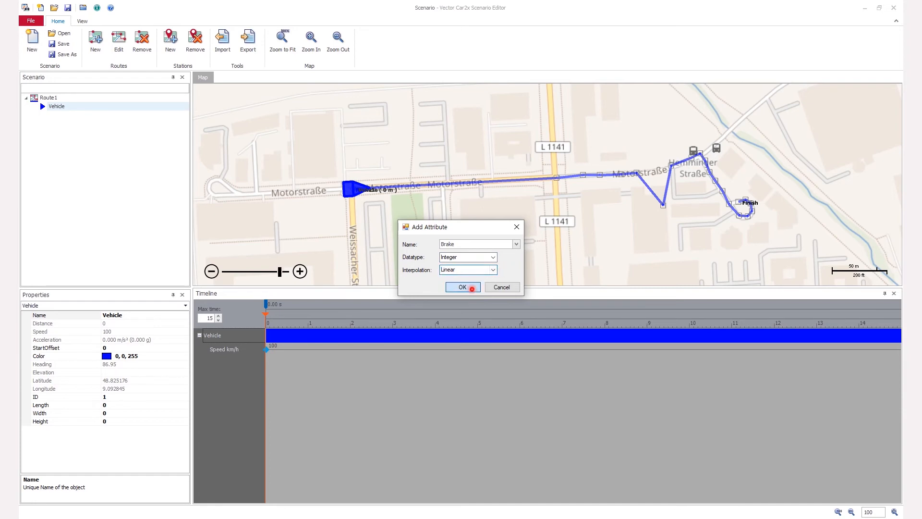
click(463, 288)
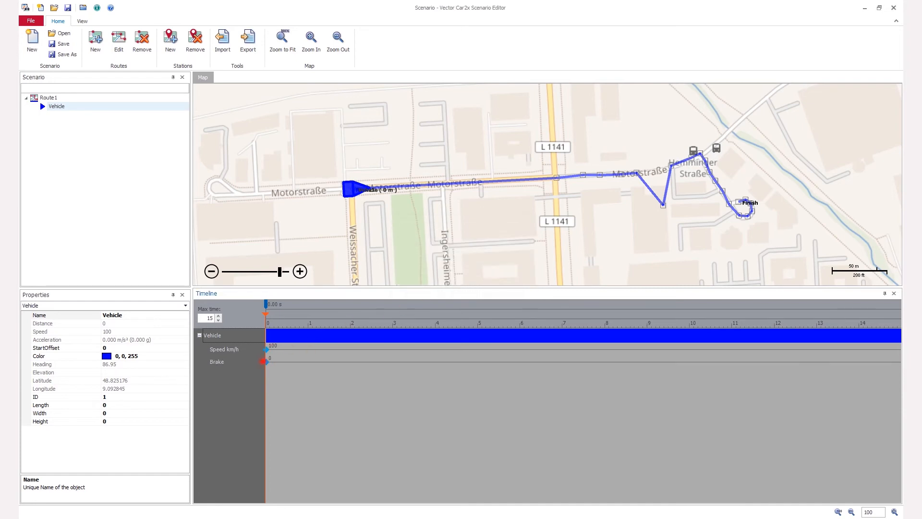
- Set the value of the Brake keypoint at time 0 to 100
click(267, 361)
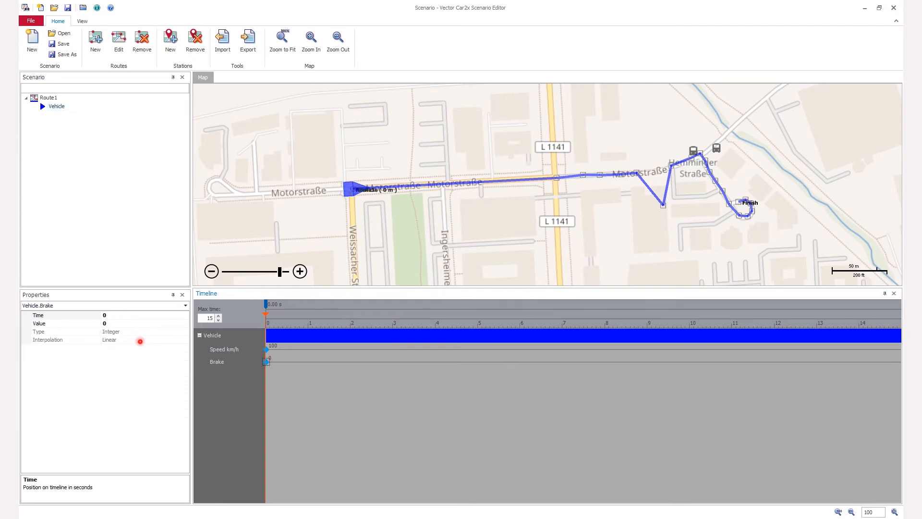
click(146, 323)
text(100)
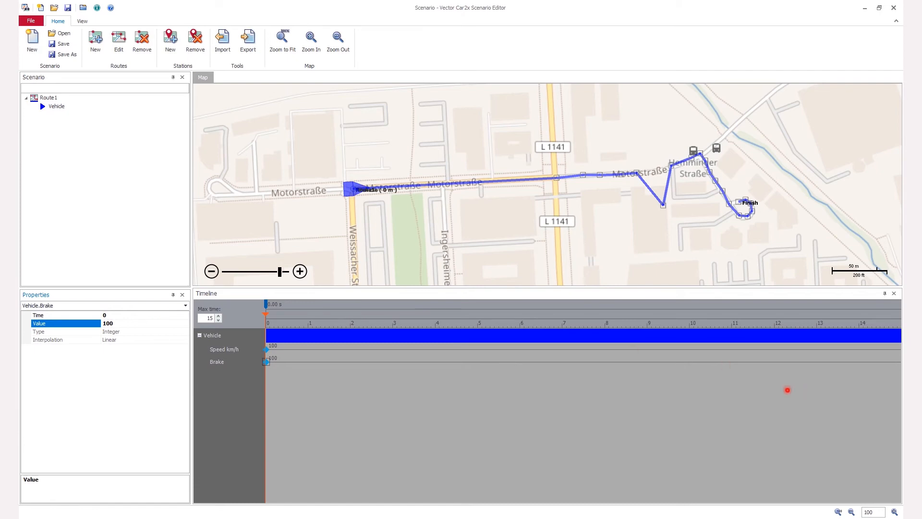
right_click(690, 363)
click(718, 390)
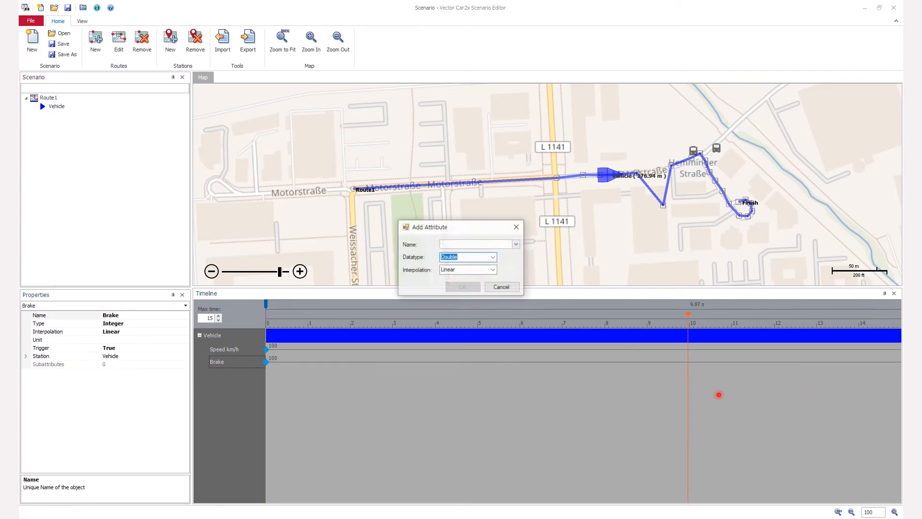
click(495, 285)
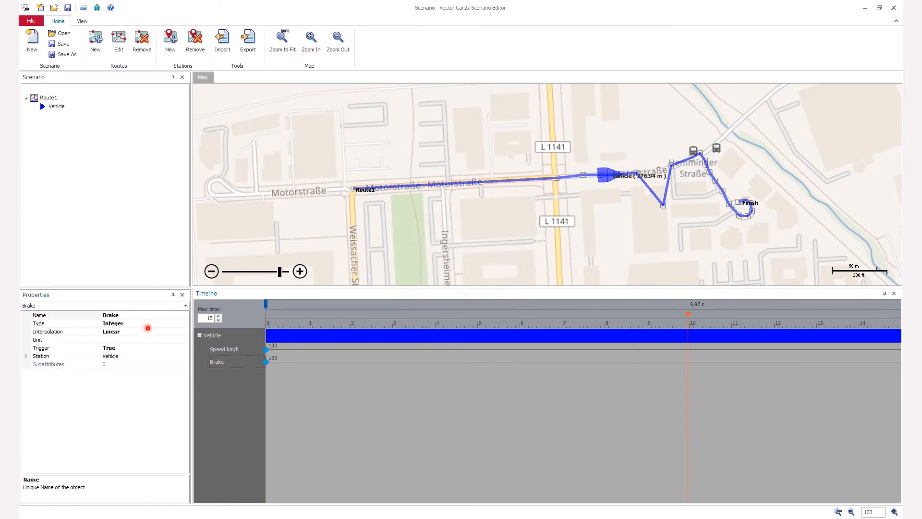
- Add a Brake keypoint at about 10.05 s with value 10, and remove that keypoint again
right_click(692, 365)
click(709, 369)
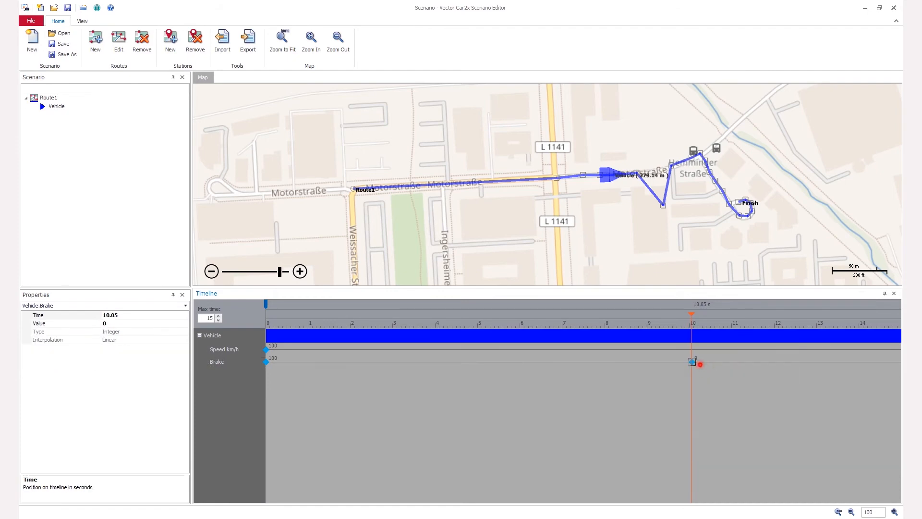
click(131, 318)
click(130, 324)
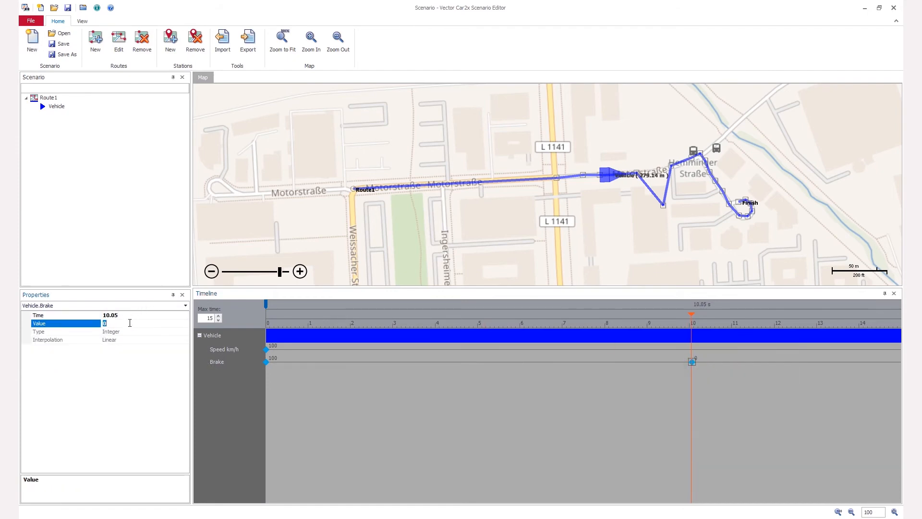
text(10)
click(689, 315)
drag(689, 316, 701, 342)
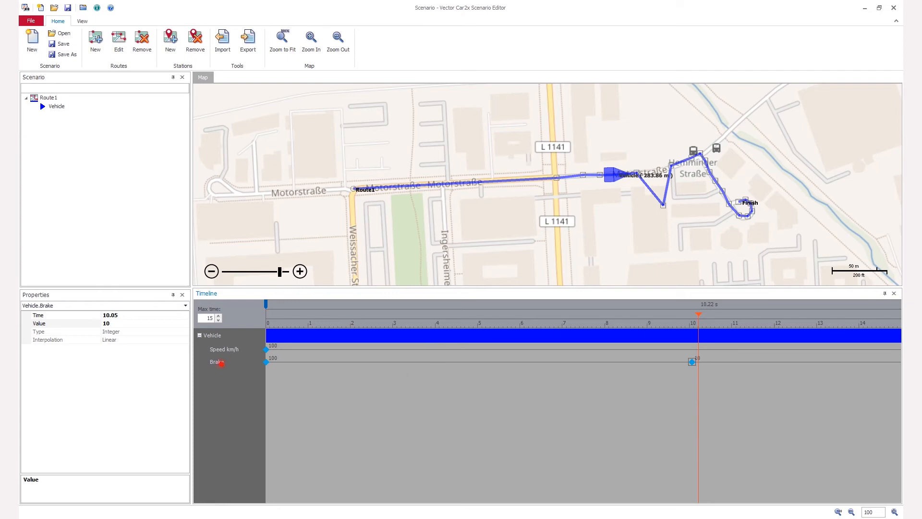
right_click(692, 361)
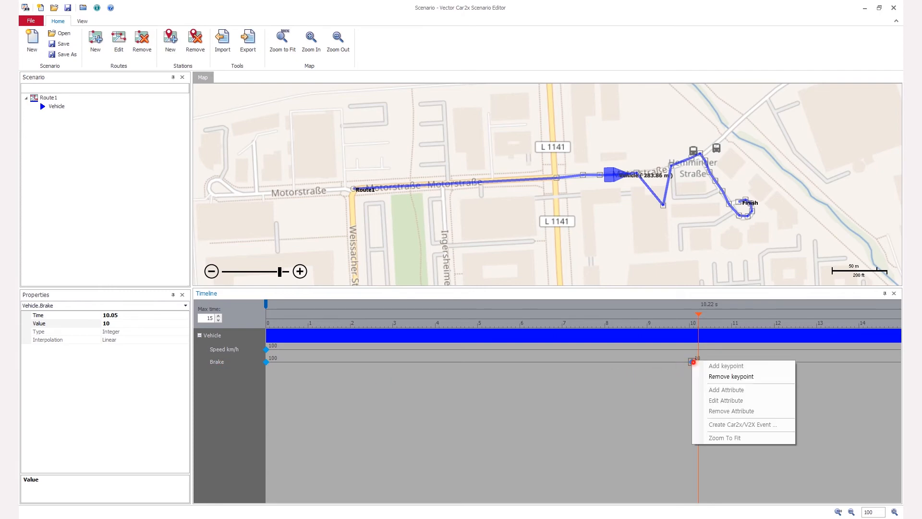
click(714, 376)
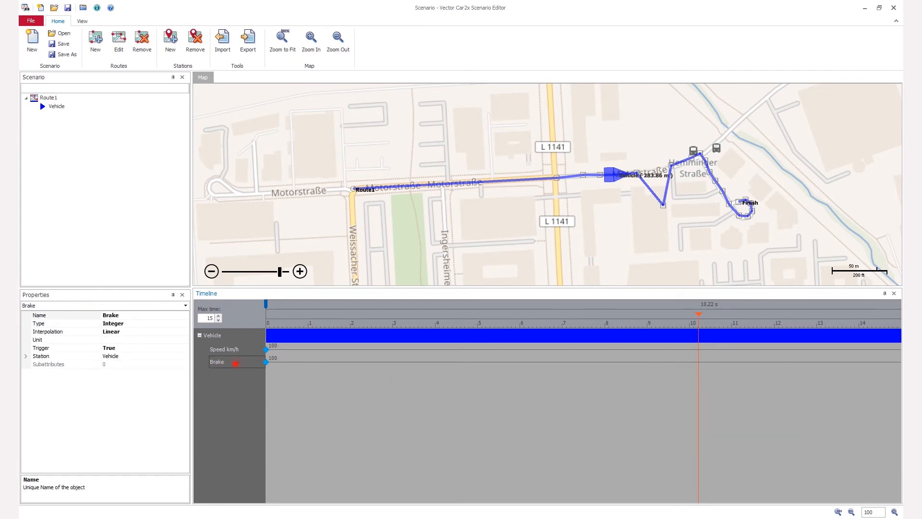
- Change the Brake attribute's interpolation to Constant
right_click(231, 362)
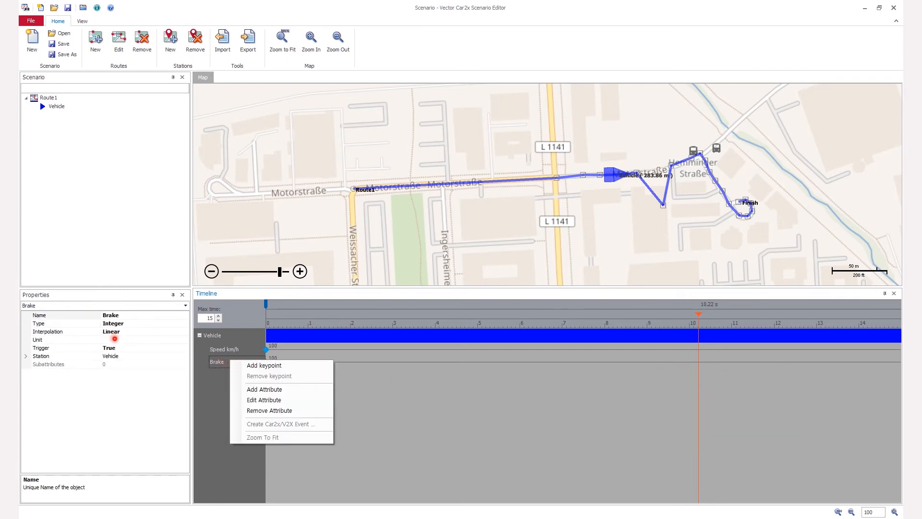
click(248, 399)
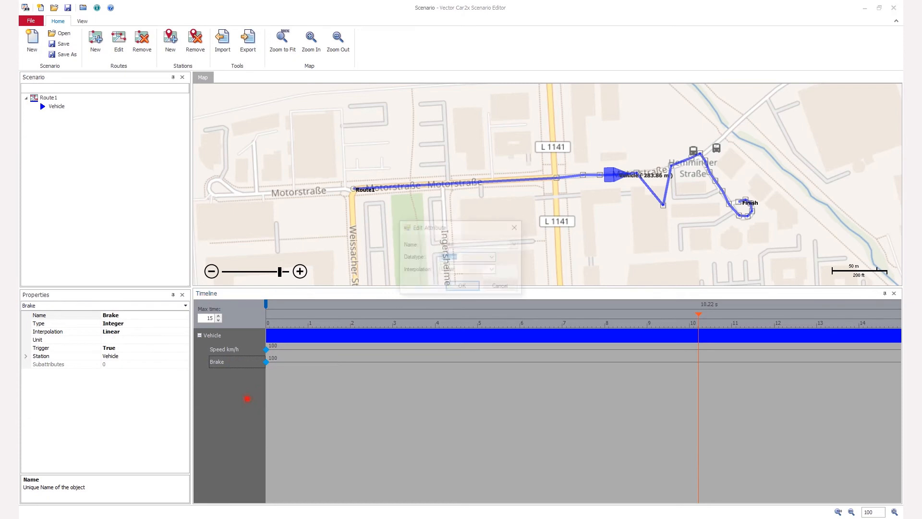
click(493, 270)
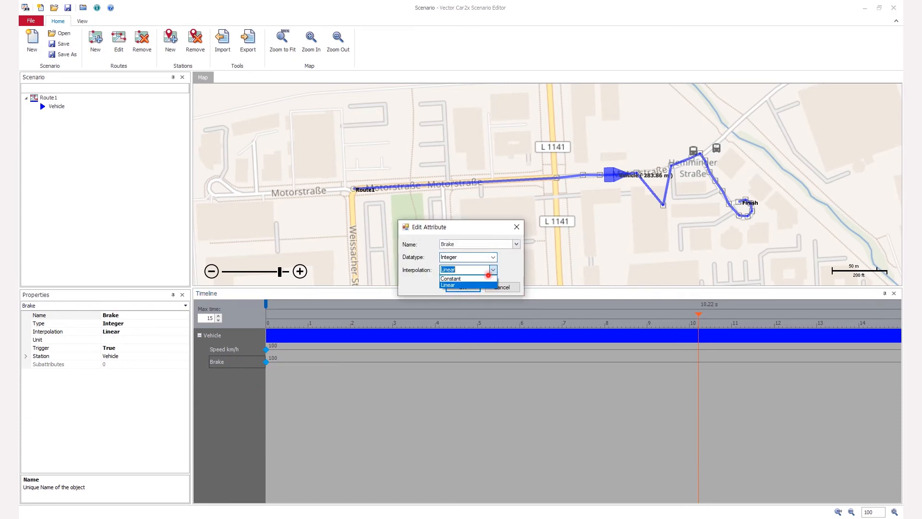
click(479, 278)
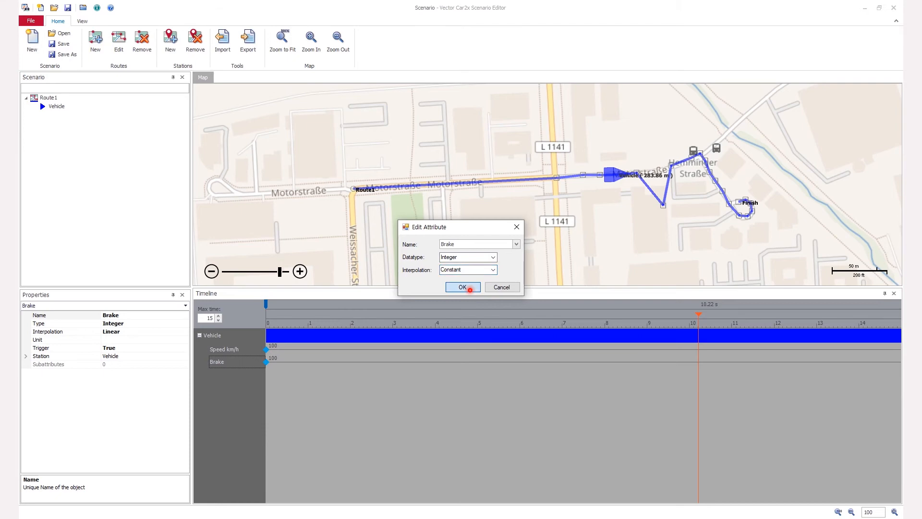
click(462, 287)
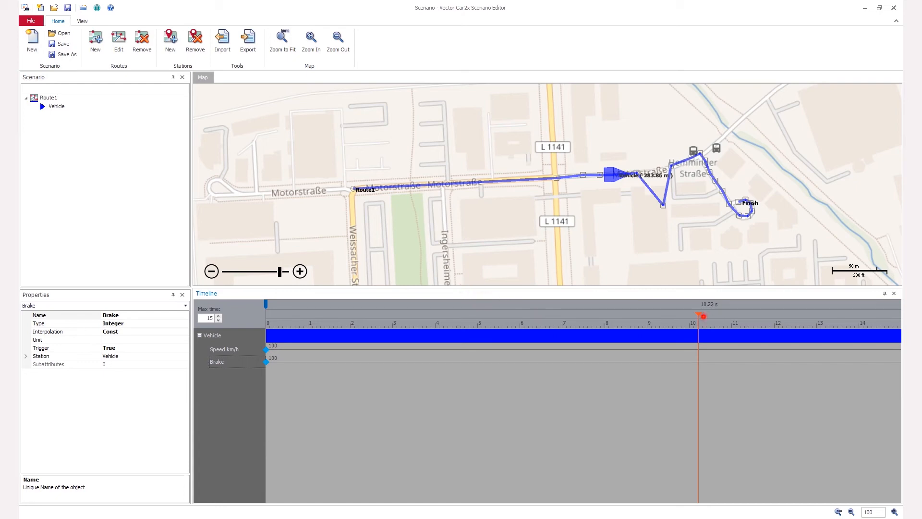
- Add a Brake keypoint at time 10 with value 1
drag(700, 315, 691, 316)
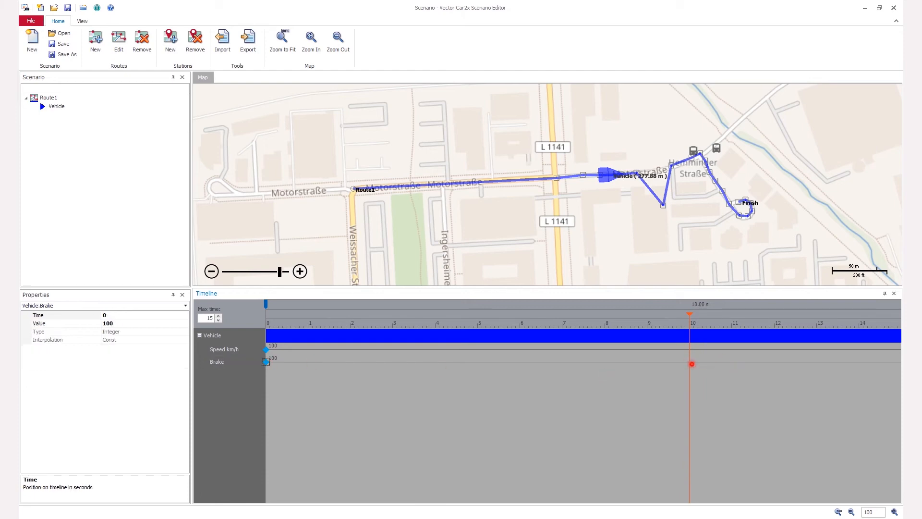
right_click(699, 364)
click(701, 366)
click(149, 326)
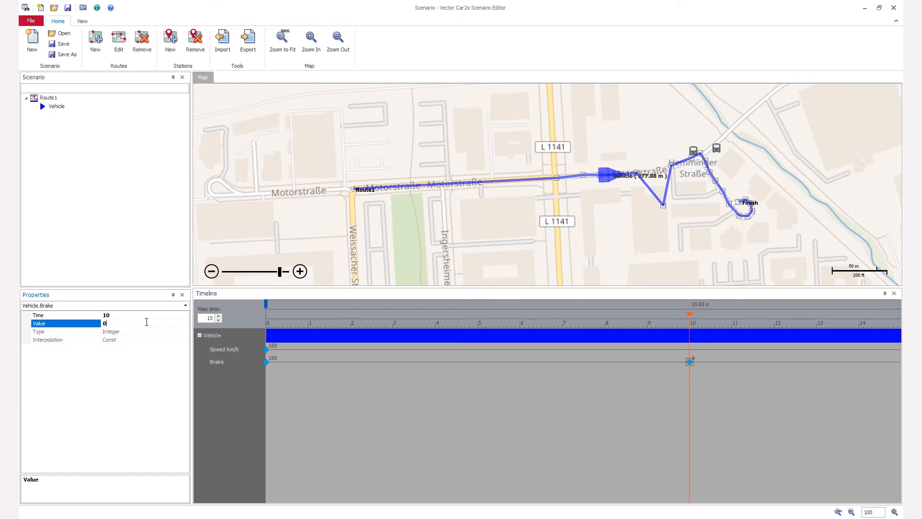
text(1)
- Set the value of the Brake keypoint at time 0 to 0
click(267, 362)
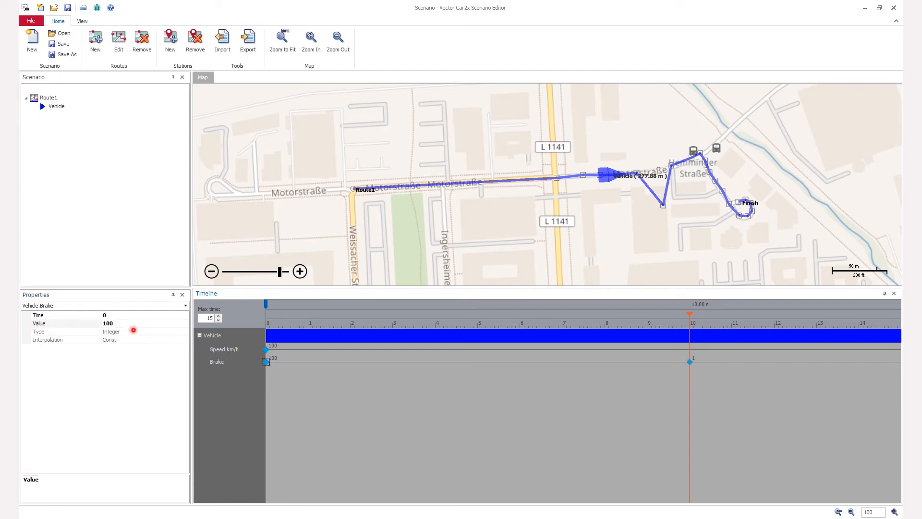
click(134, 323)
click(134, 323)
key(BackSpace)
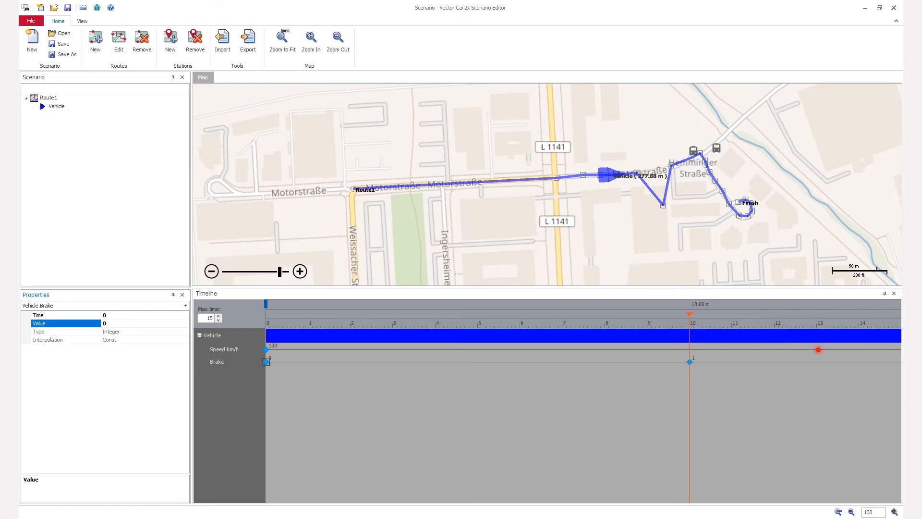
- Add a Speed keypoint with value 0 on the Vehicle's timeline and set its time to 13
right_click(817, 350)
click(833, 352)
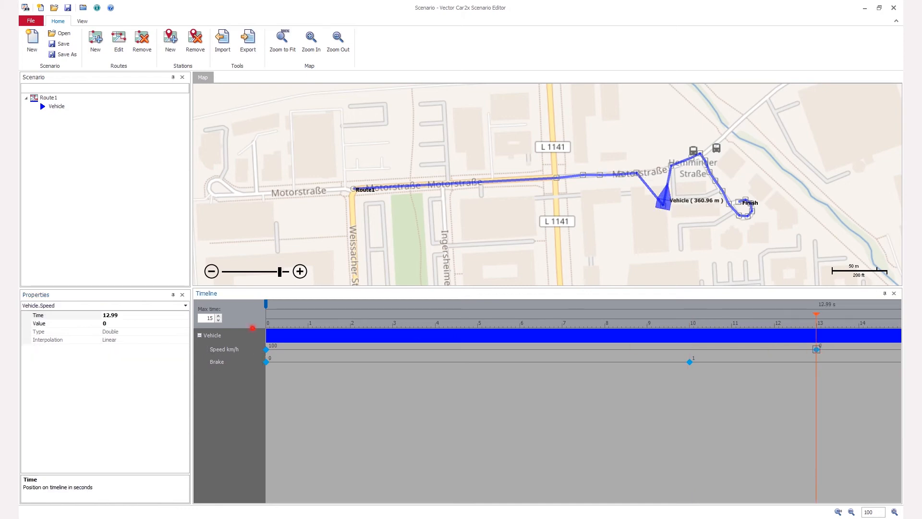
click(157, 313)
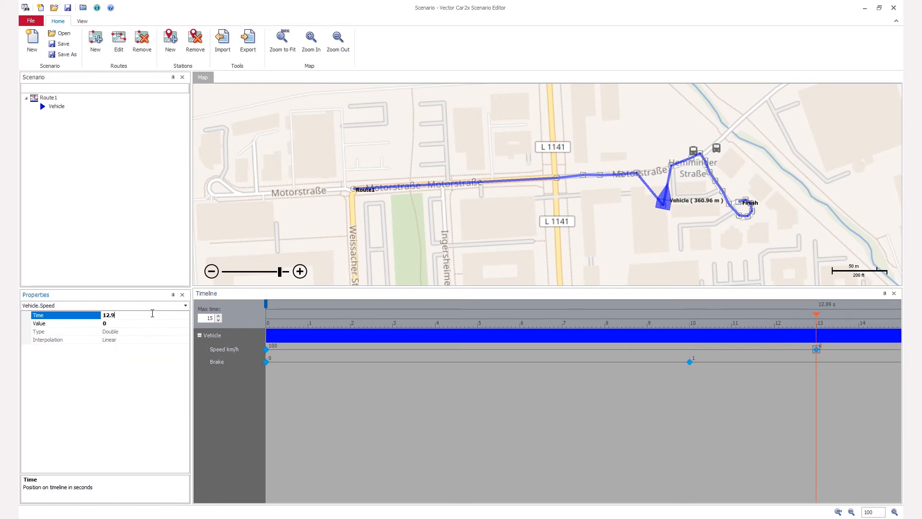
key(BackSpace)
key(BackSpace)
key(BackSpace)
key(BackSpace)
text(130)
key(Return)
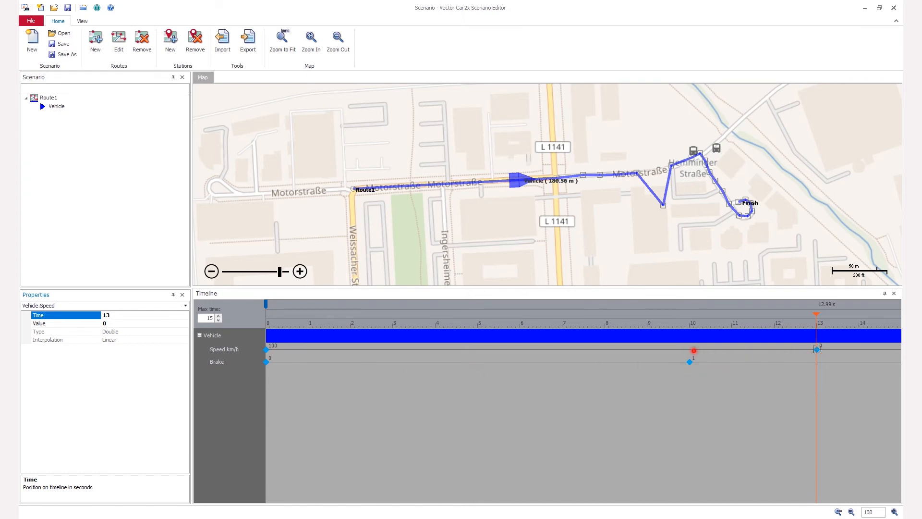
- Add another Speed keypoint on the Vehicle's timeline, with value 100 and time 10
right_click(690, 349)
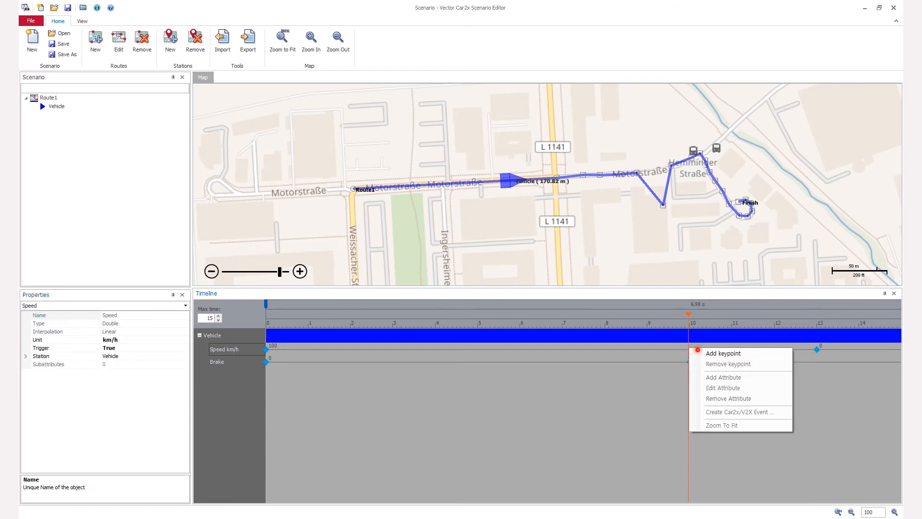
click(702, 353)
click(131, 323)
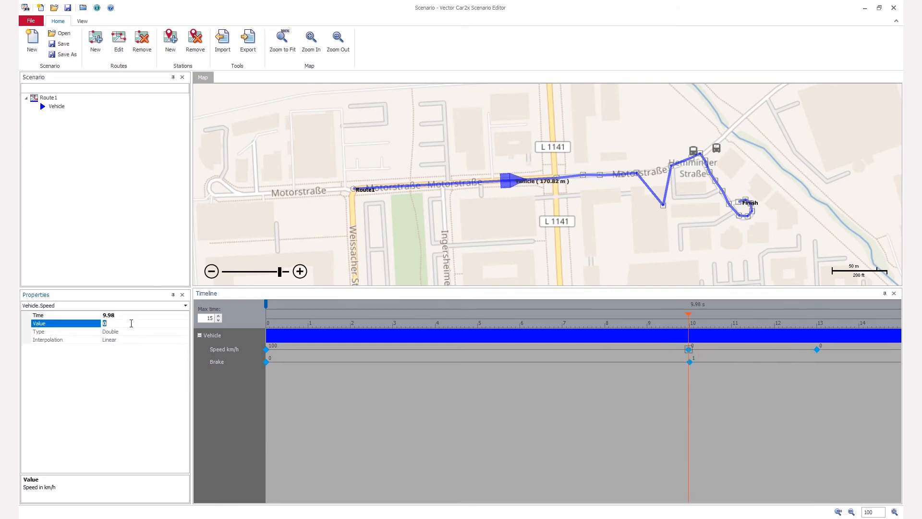
text(100)
key(Return)
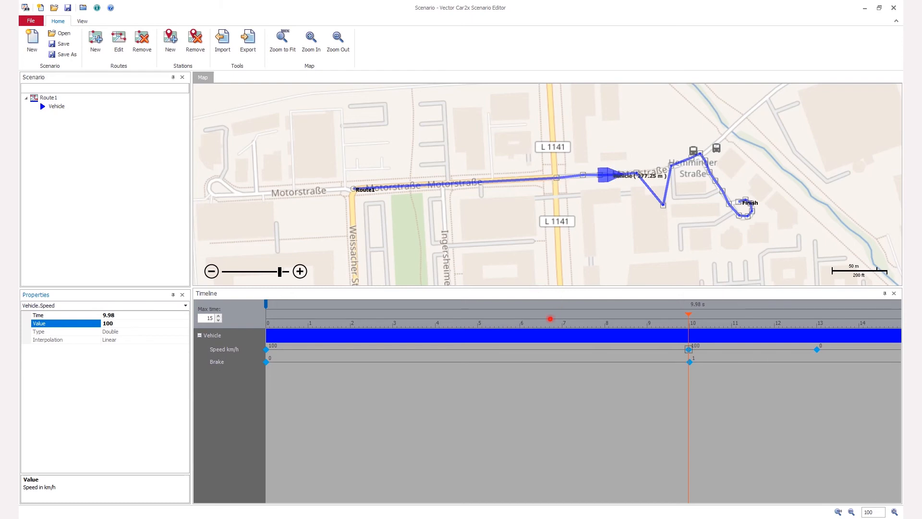
click(146, 316)
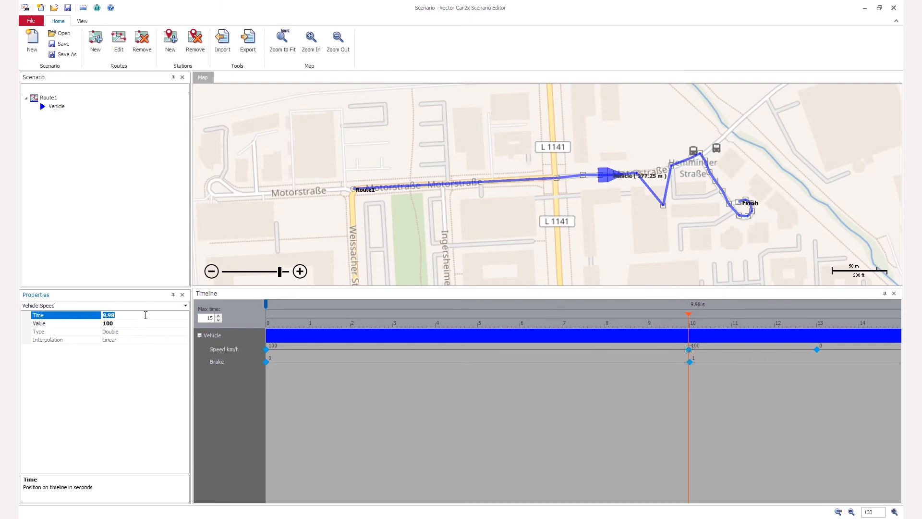
text(10)
key(Return)
- Begin a Car2x/V2X event for the Vehicle using the US-scope Vehicle_Events_BSM, with StartTime 10 and Duration 3
right_click(212, 337)
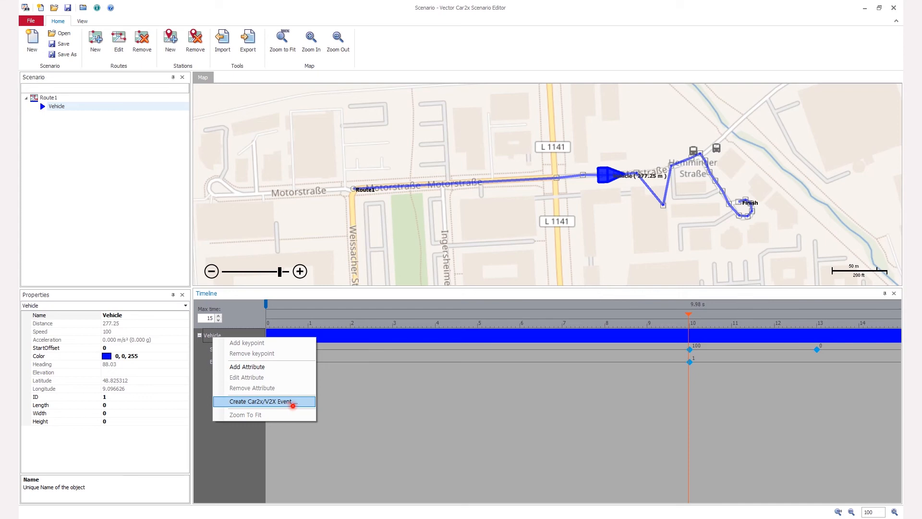
click(293, 405)
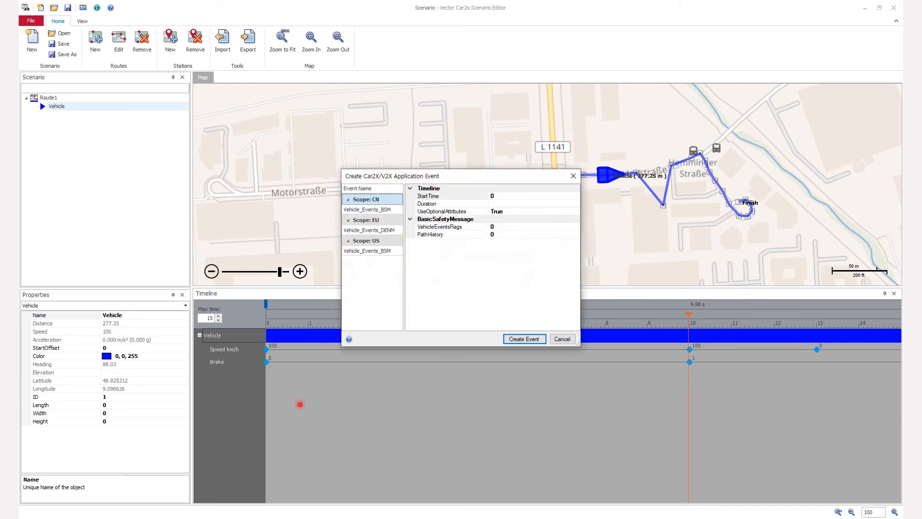
click(385, 254)
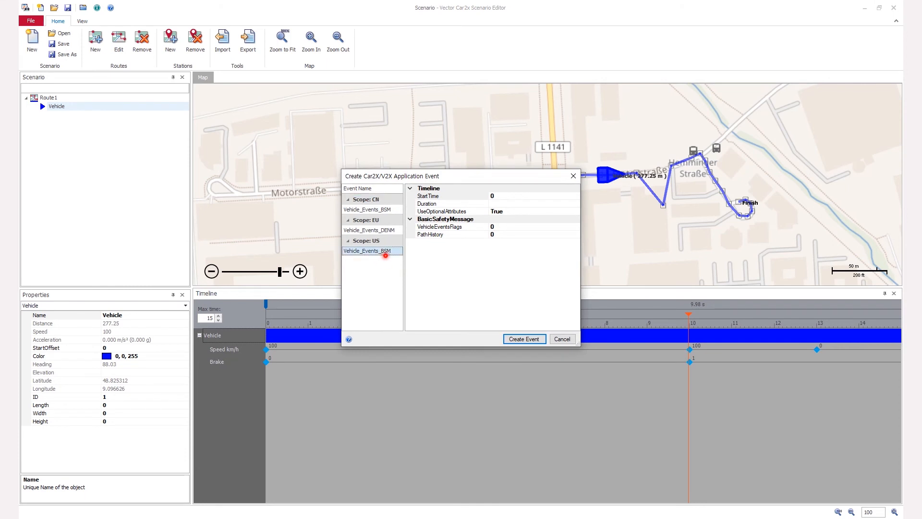
click(514, 194)
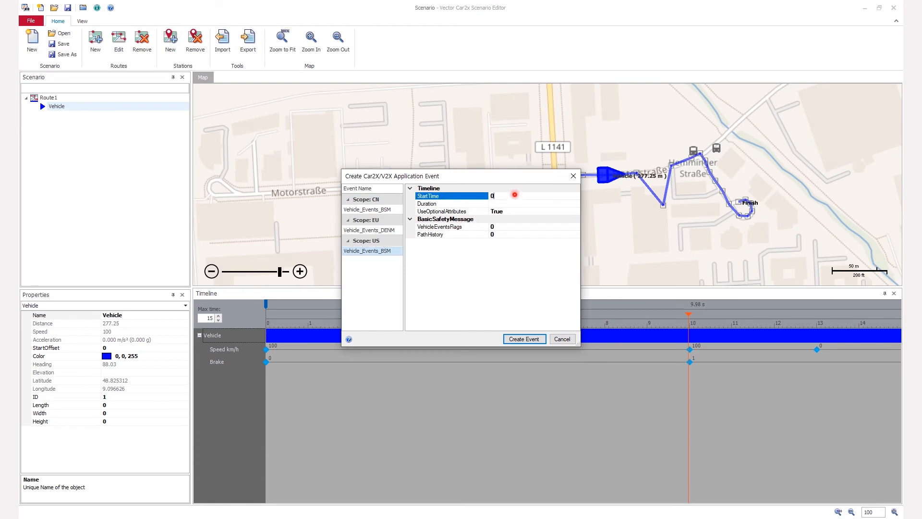
double_click(514, 194)
text(10)
click(511, 204)
click(511, 203)
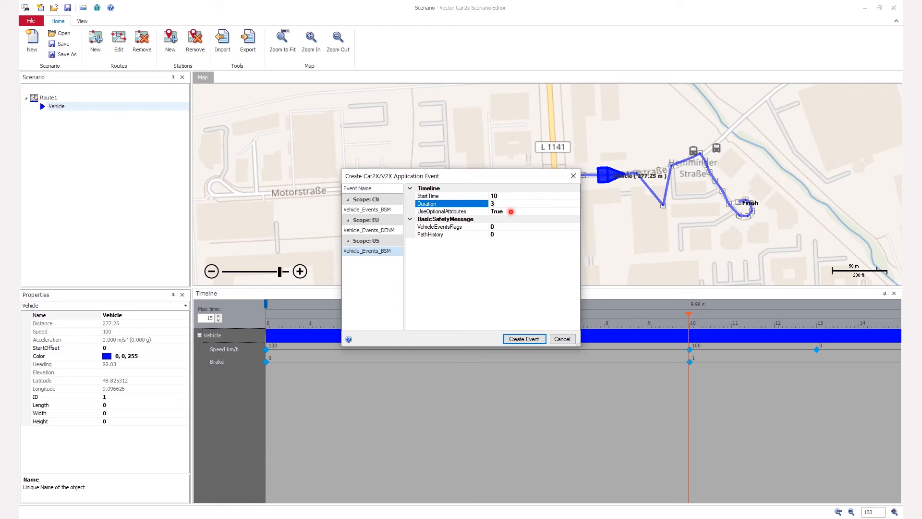
- Set the event's VehicleEventsFlags to 128 - HardBraking and create the event
click(519, 228)
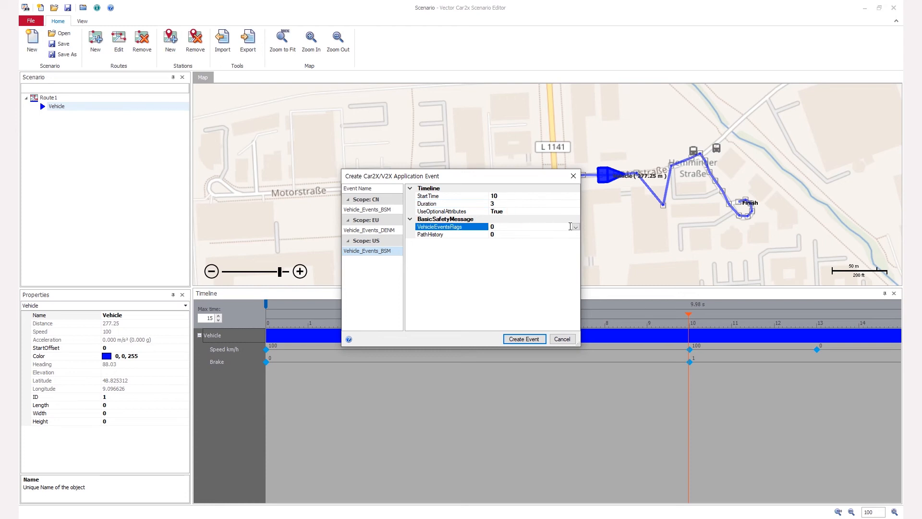
click(574, 226)
scroll(547, 257, down, 2)
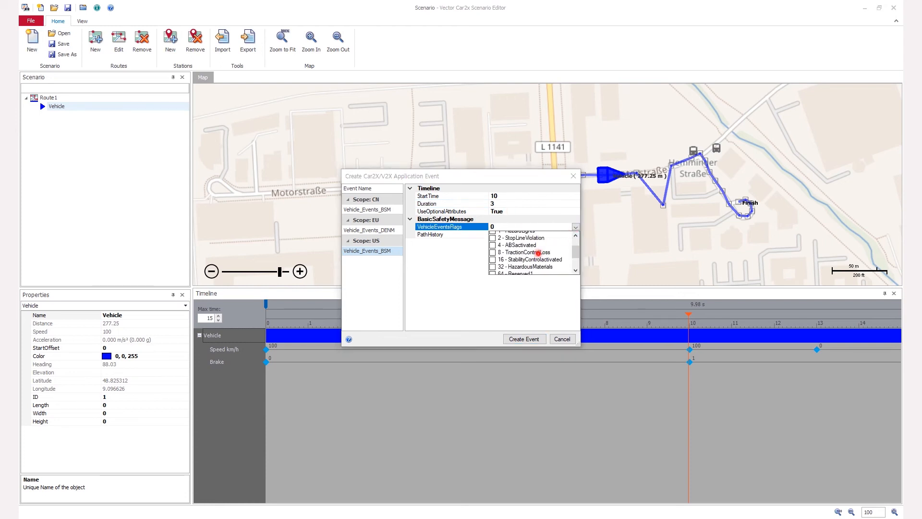
click(494, 264)
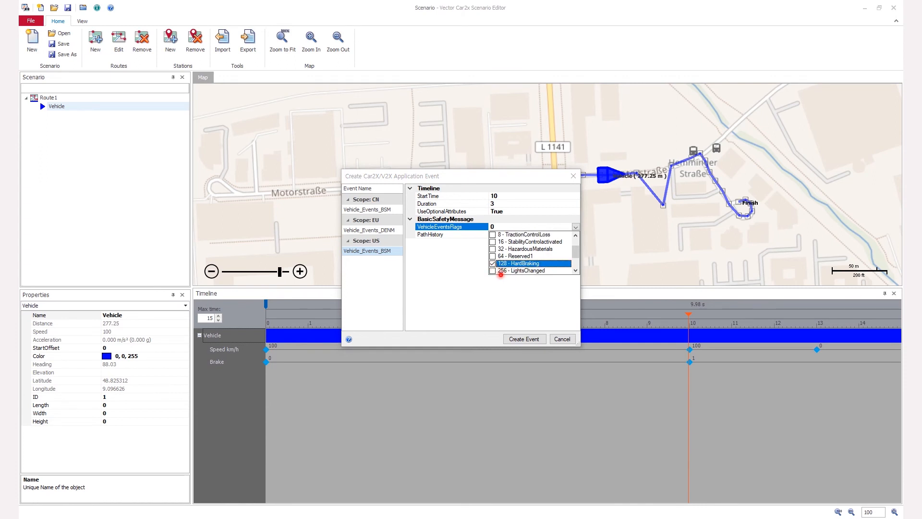
click(515, 341)
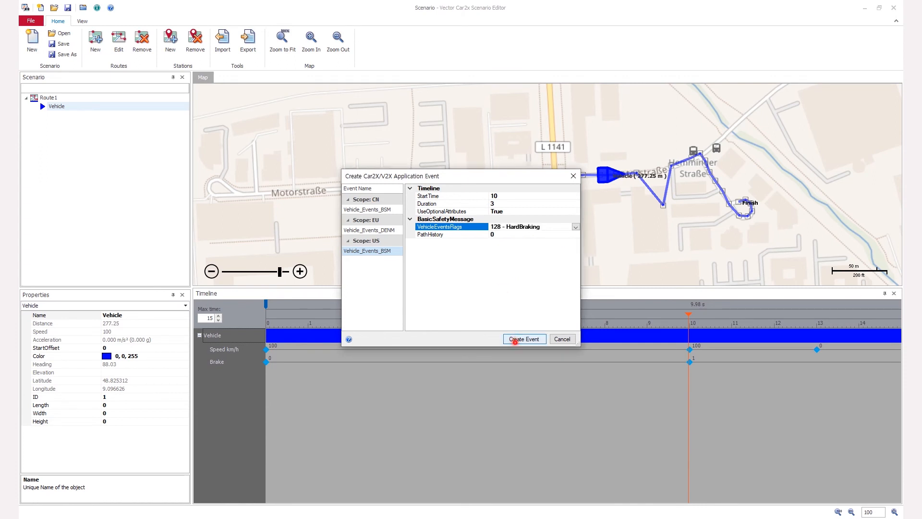
click(515, 340)
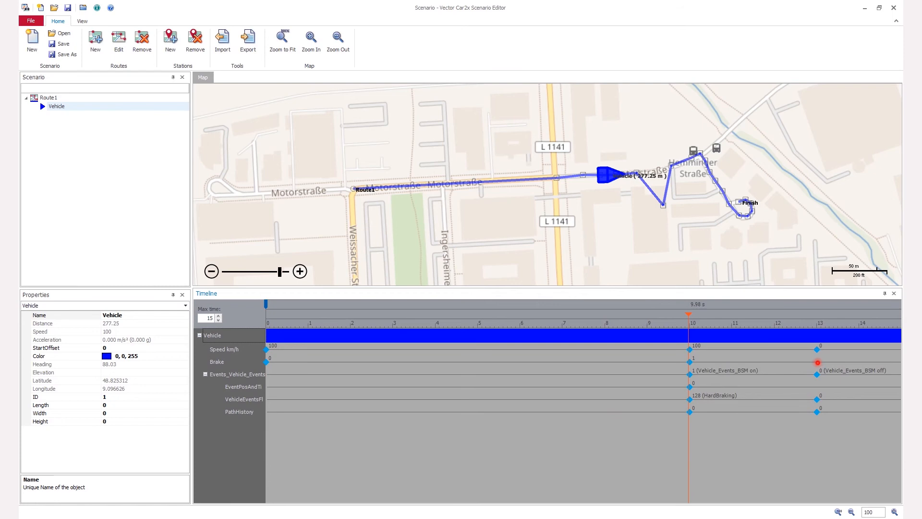
- Add a Brake keypoint with value 0 at time 13, where the BSM event ends
right_click(817, 363)
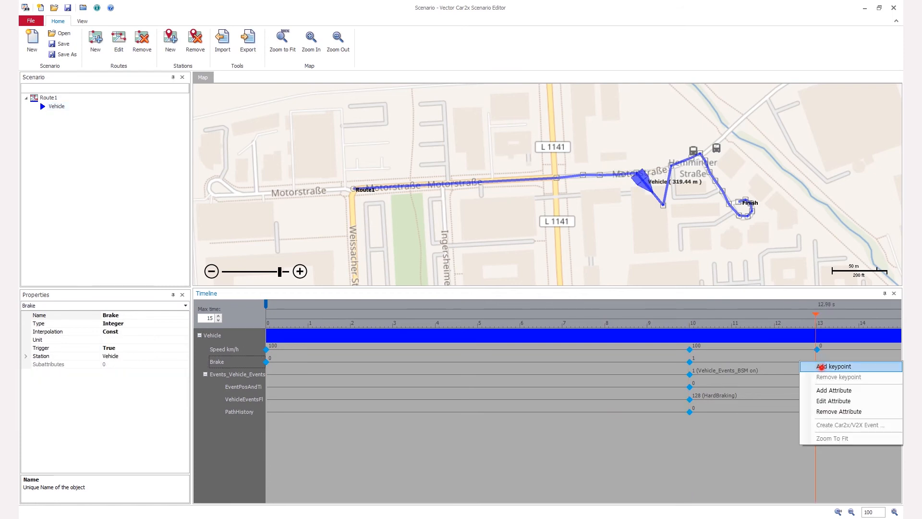
click(821, 366)
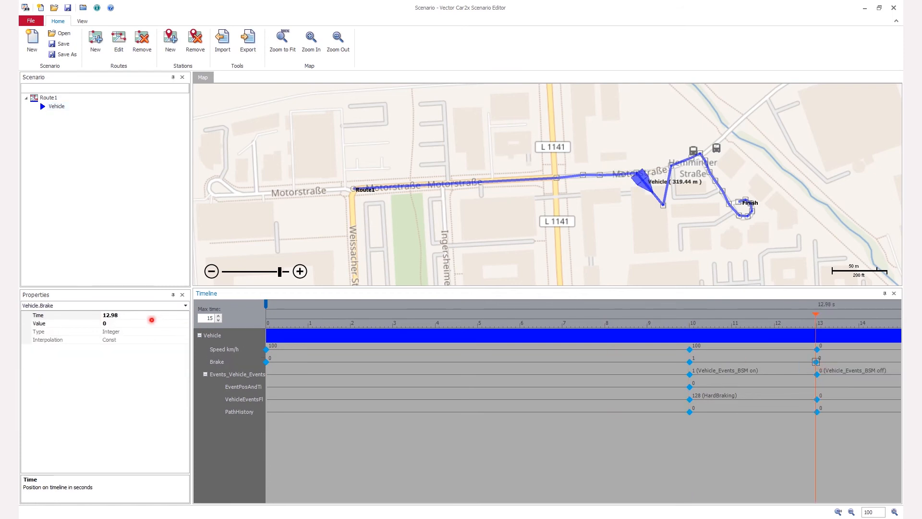
click(137, 314)
text(13)
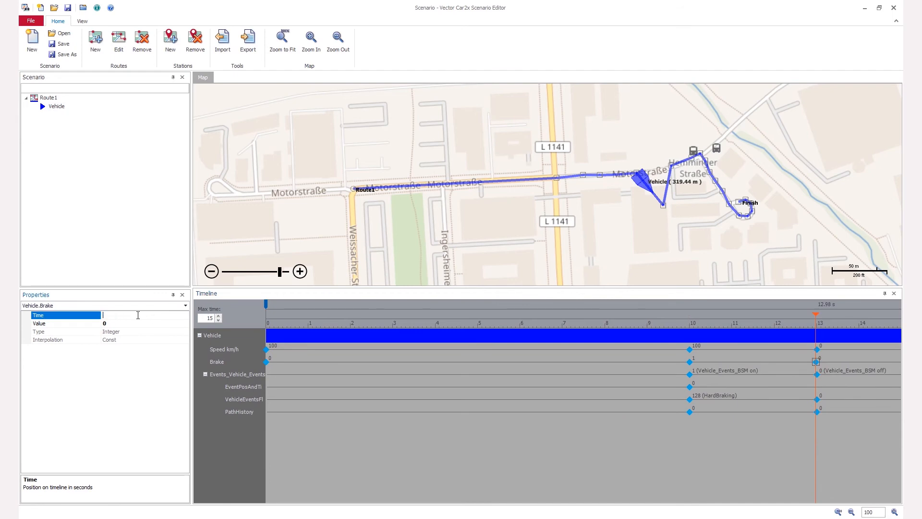
text(₩)
key(BackSpace)
key(Return)
- Add a Speed keypoint at time 15 with value 30, and close the Scenario Editor
click(899, 349)
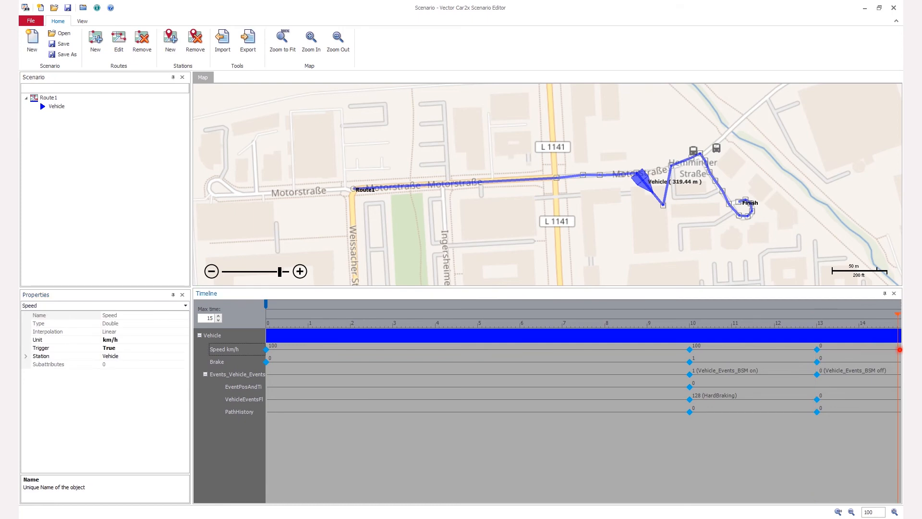
right_click(899, 350)
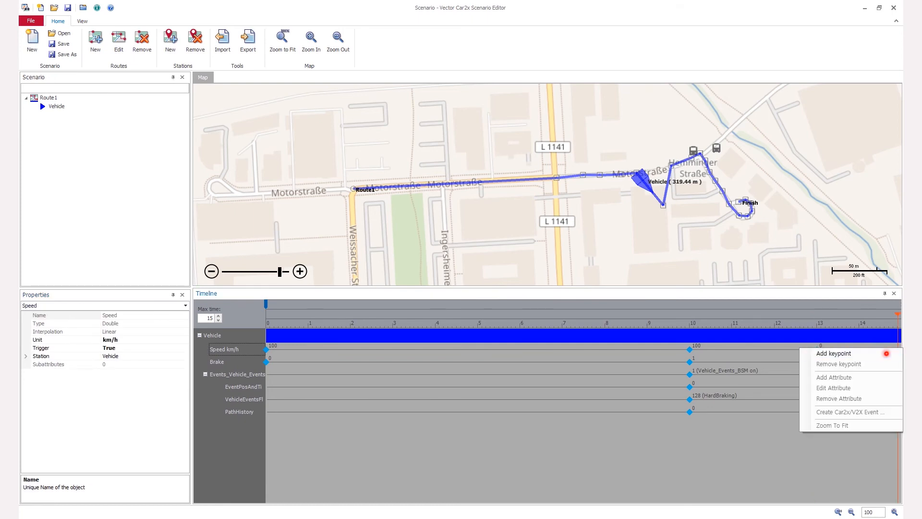
click(886, 353)
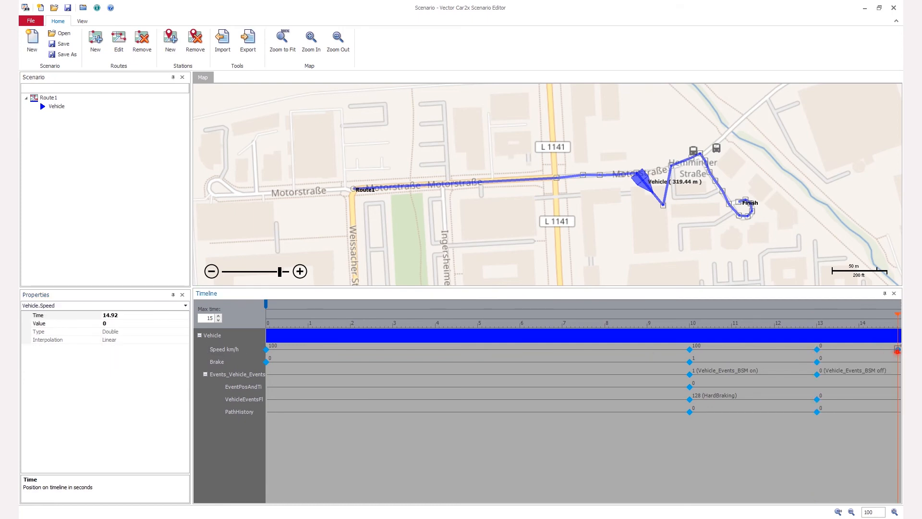
drag(897, 351, 900, 350)
click(129, 326)
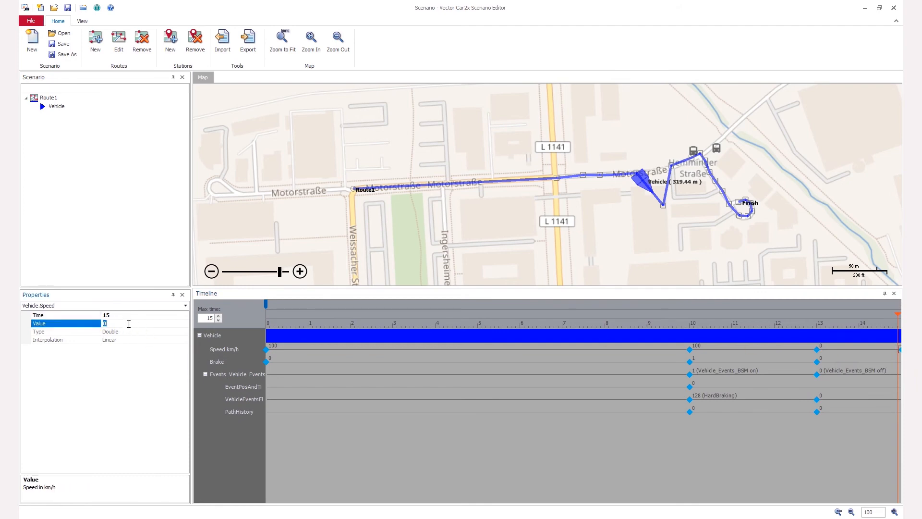
text(30)
key(Return)
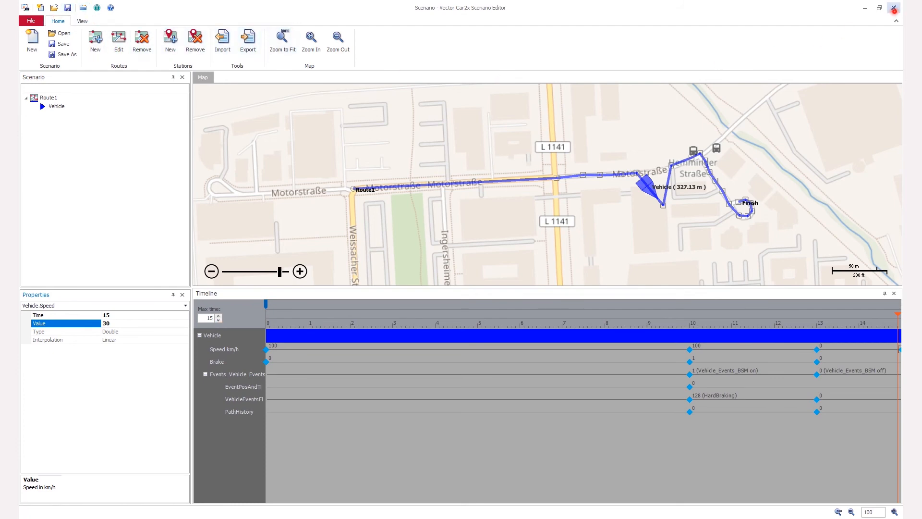
click(893, 8)
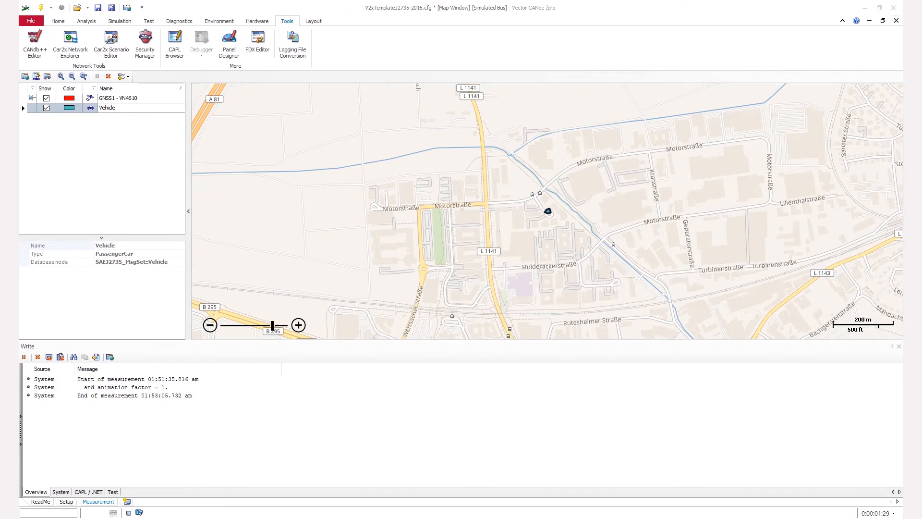
- Open the Vehicle node's CAPL program BasicNode.can in the CAPL Browser from the simulation setup
click(119, 21)
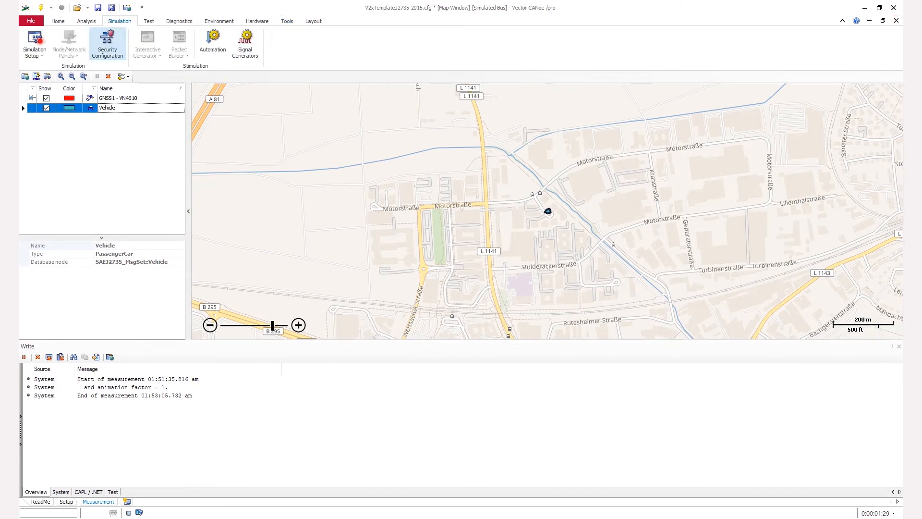
click(34, 41)
double_click(184, 124)
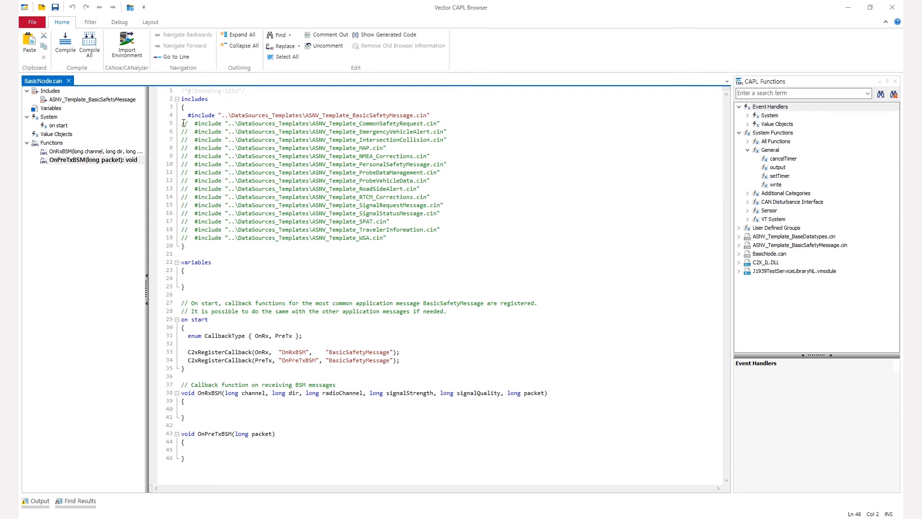
- Examine BasicNode.can's message template includes, the callback registrations in on start, and the OnPreTxBSM function
drag(306, 116, 388, 208)
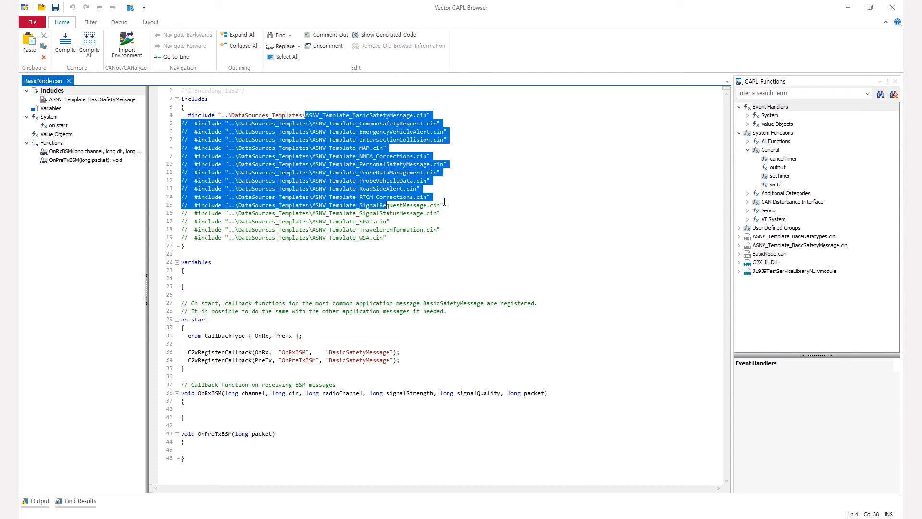
click(404, 181)
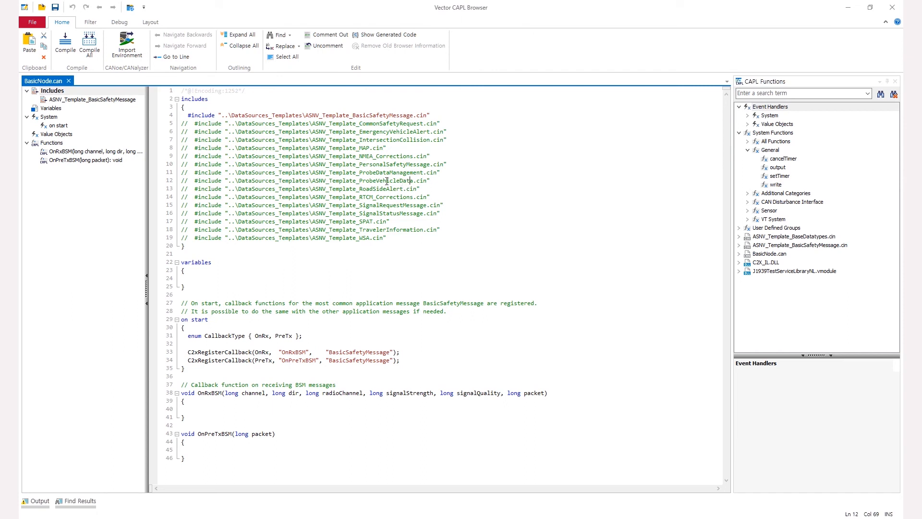
drag(253, 423, 252, 456)
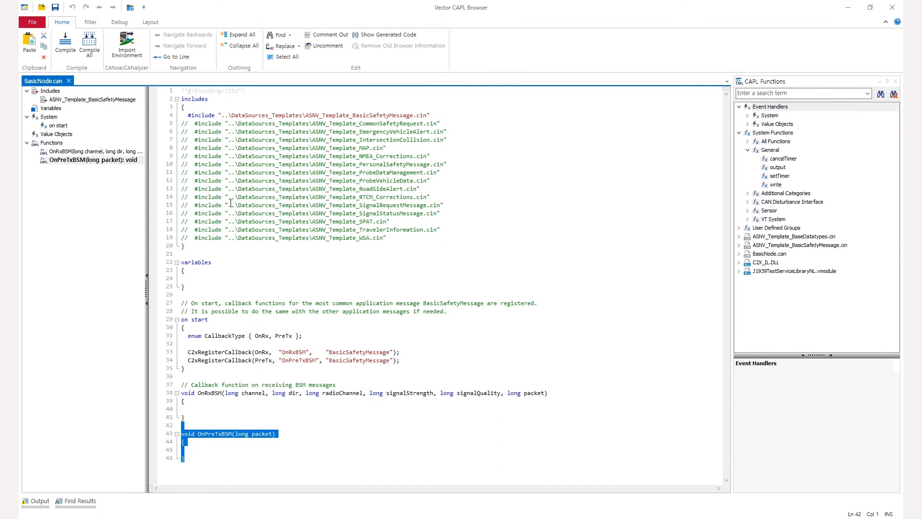
drag(184, 212, 191, 213)
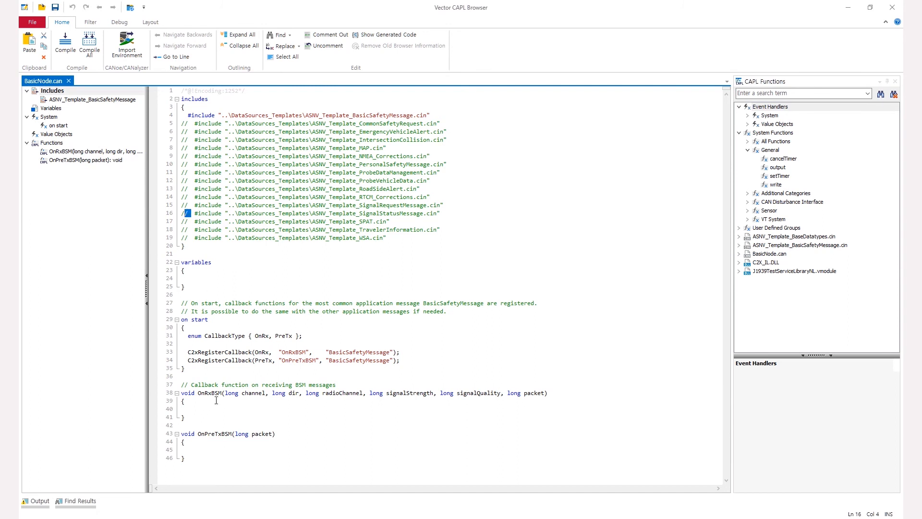
drag(217, 336, 400, 360)
click(421, 359)
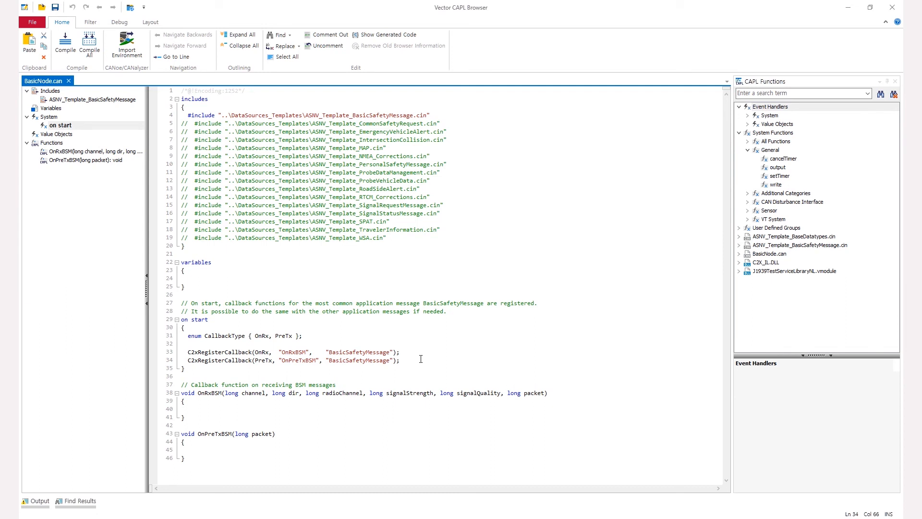
click(248, 449)
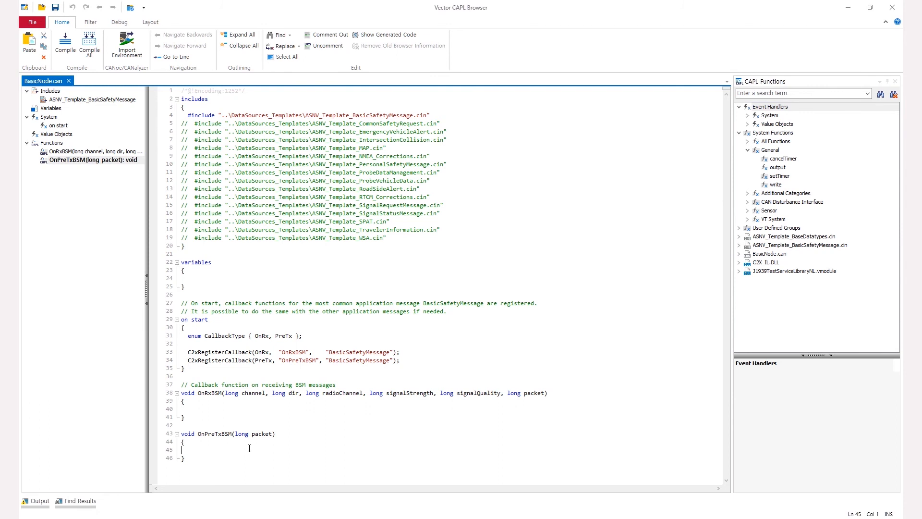
- Declare struct BasicSafetyMessage BSM; in the variables block of BasicNode.can
click(214, 278)
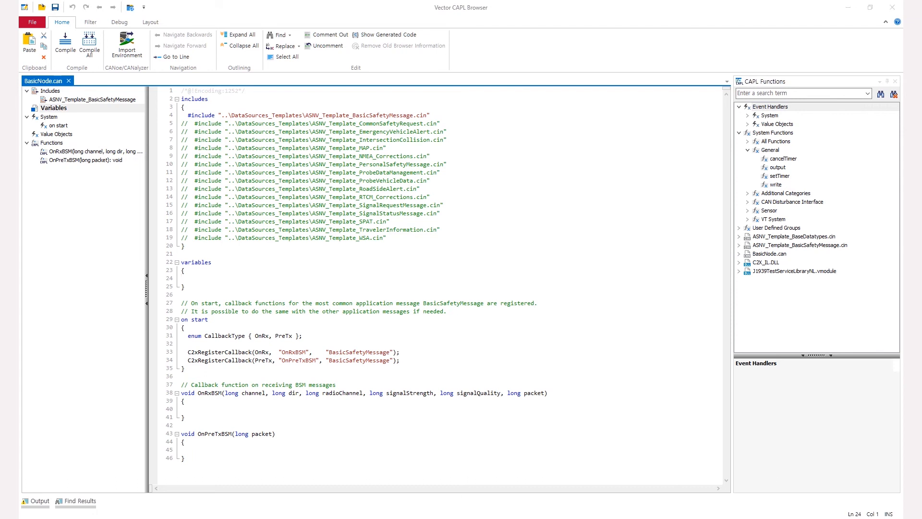
click(201, 275)
key(Tab)
right_click(199, 279)
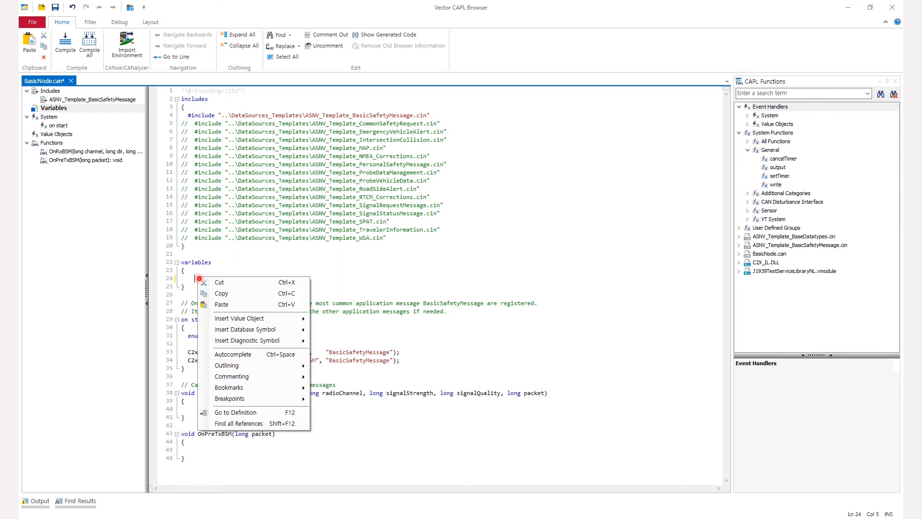
click(228, 302)
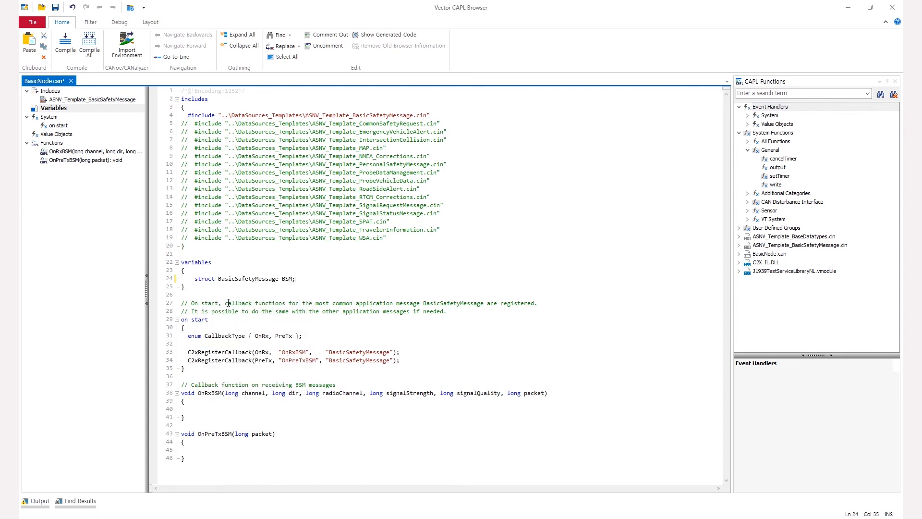
- In OnPreTxBSM, add assignments setting BSM's coreData.brakes.wheelBrakes.string[0] through string[4] to 0, and align their indentation
click(211, 453)
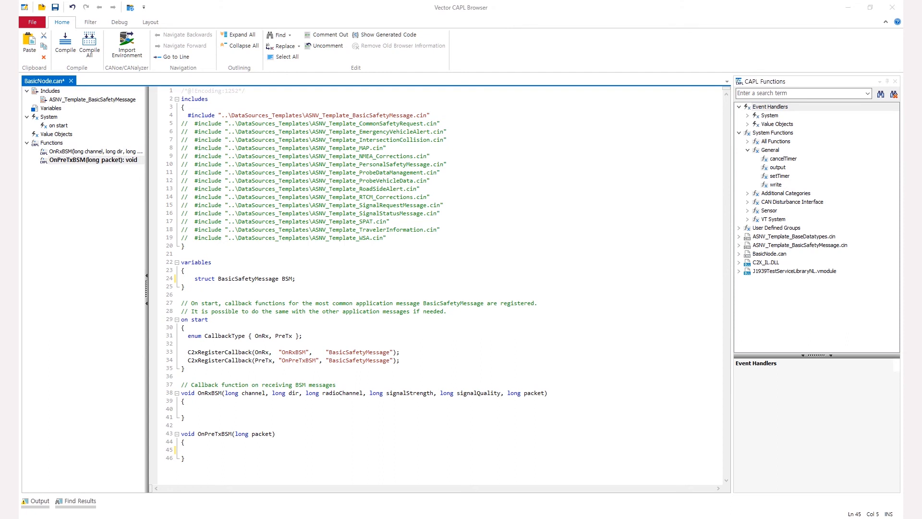
click(235, 446)
text(BSM.value.basicSafetyMessage.coreData.brakes.wheelBrakes.string[0] = 0;         BSM.value.basicSafetyMessage.coreData.brakes.wheelBrakes.string[1] = 0;         BSM.value.basicSafetyMessage.coreData.brakes.wheelBrakes.string[2] = 0;         BSM.value.basicSafetyMessage.coreData.brakes.wheelBrakes.string[3] = 0;         BSM.value.basicSafetyMessage.coreData.brakes.wheelBrakes.string[4] = 0;)
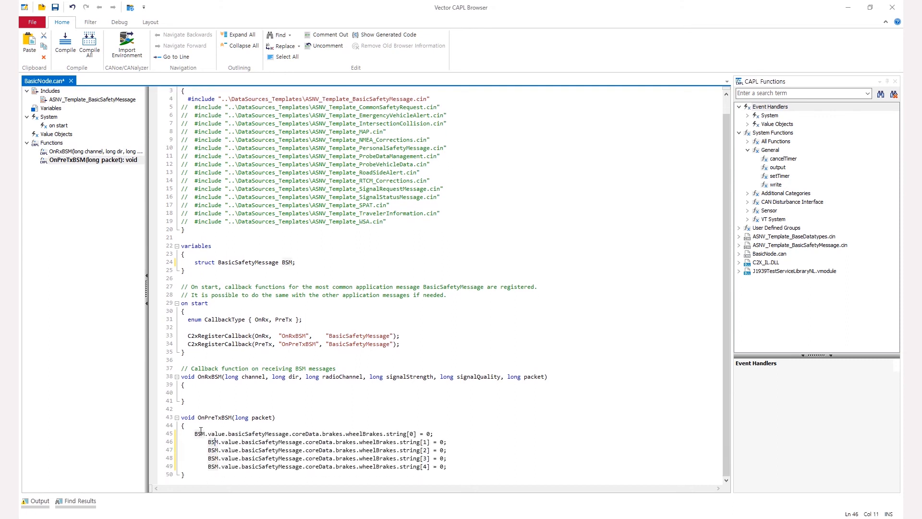
click(195, 441)
key(shift+Down)
key(shift+Down)
key(shift+Down)
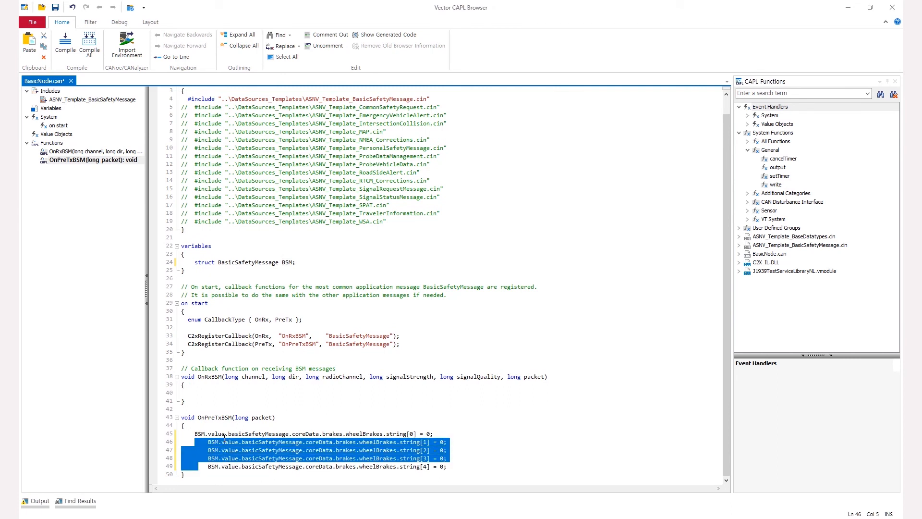
key(shift+Tab)
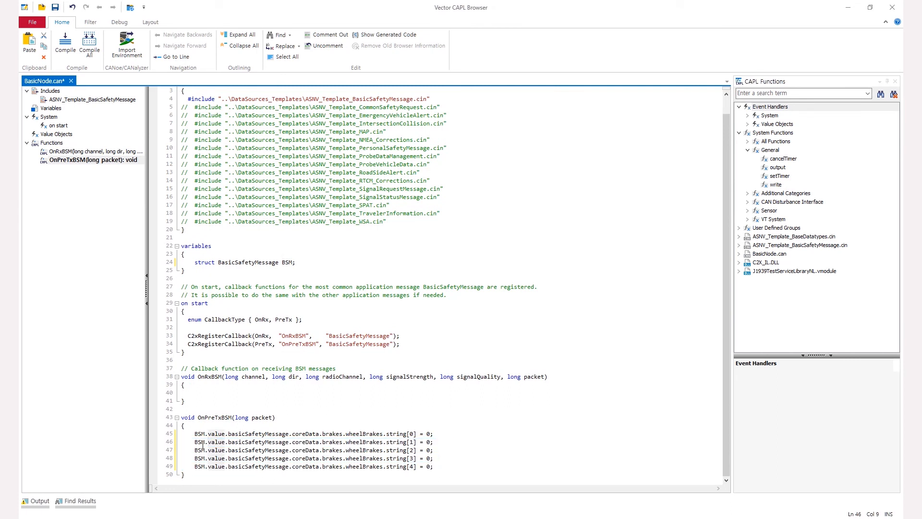
drag(353, 433, 384, 467)
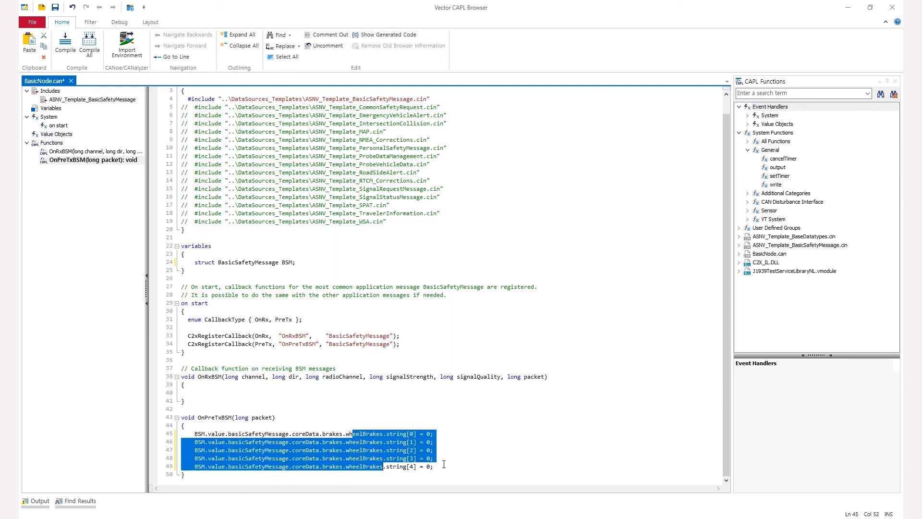
drag(442, 466, 179, 431)
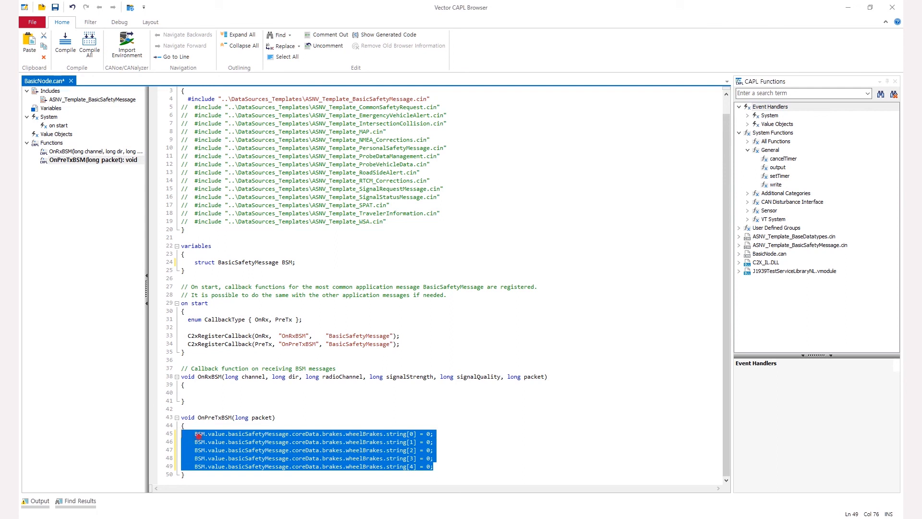
click(268, 445)
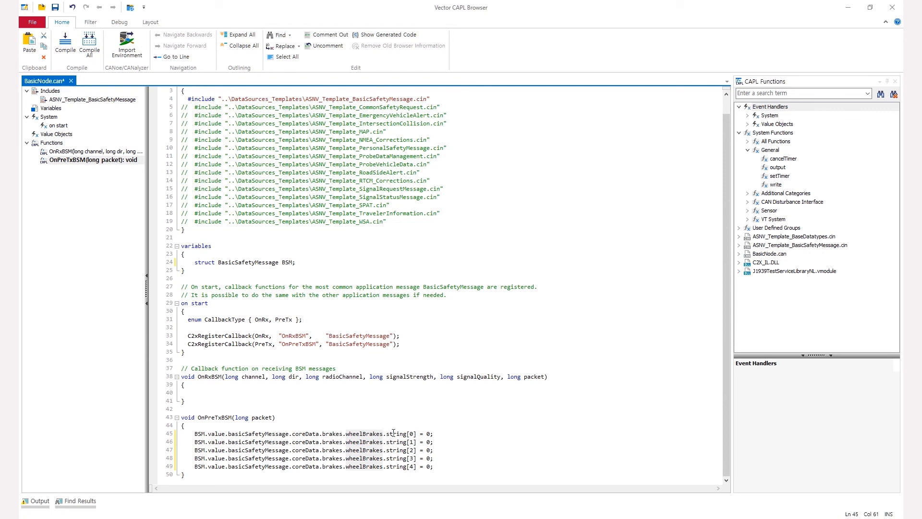
drag(387, 434, 442, 465)
click(444, 466)
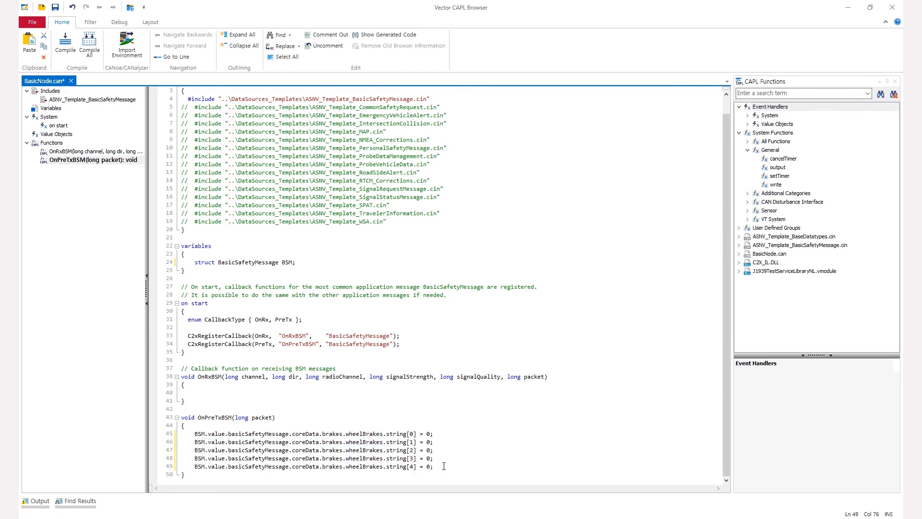
- Insert the condition if( 0 == C2xGetStationAttributeInt64("Vehicle", "Brake")) above the wheelBrakes assignments in OnPreTxBSM
click(189, 434)
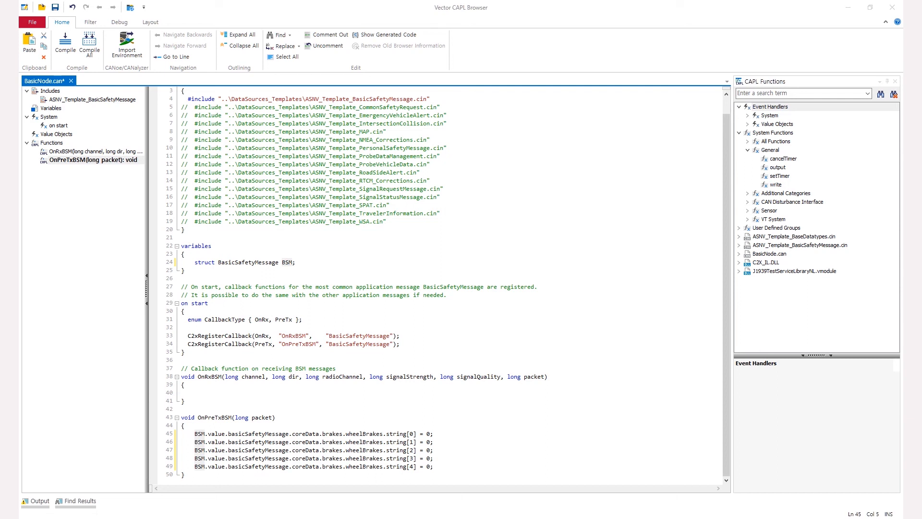
click(199, 433)
key(Return)
key(Up)
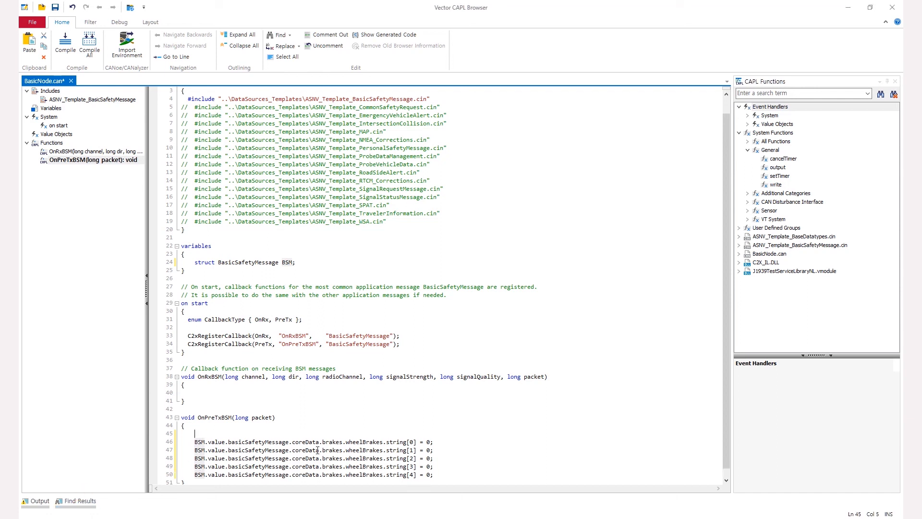
text(if( 0 == C2xGetStationAttributeInt64("Vehicle", "Brake")))
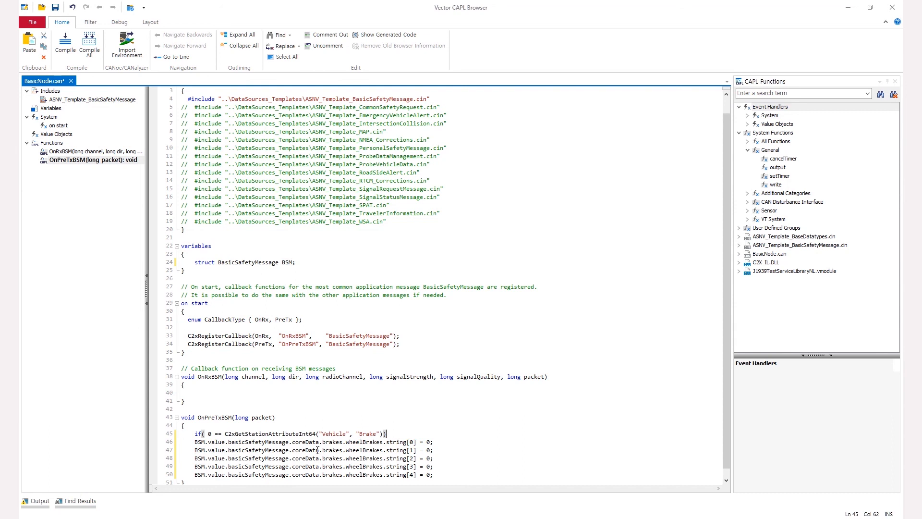
double_click(247, 434)
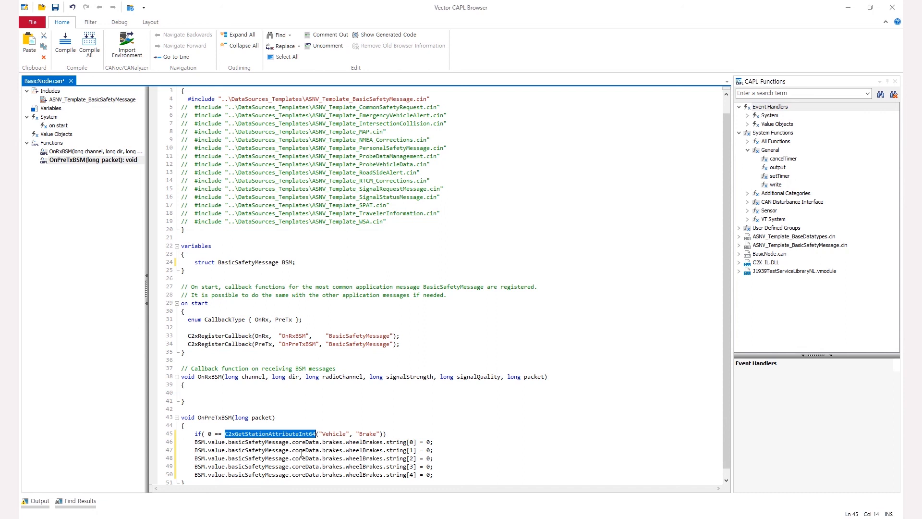
click(287, 434)
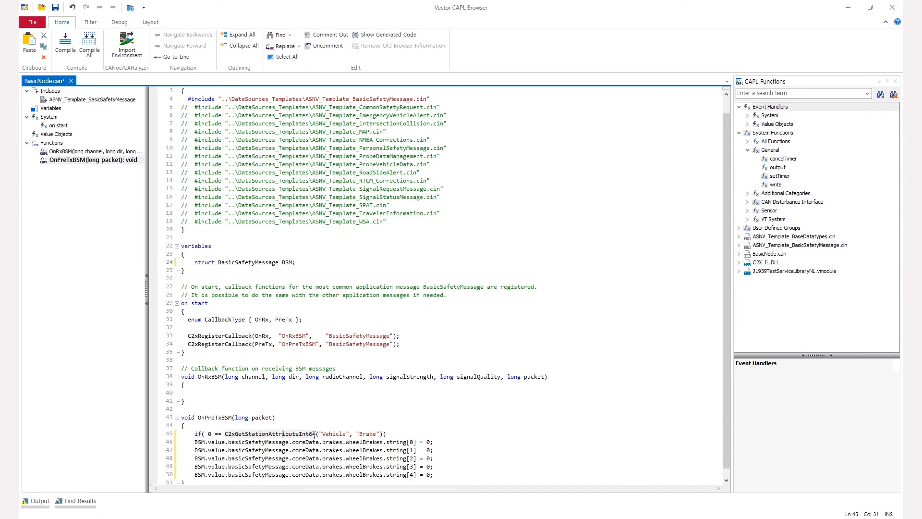
double_click(329, 434)
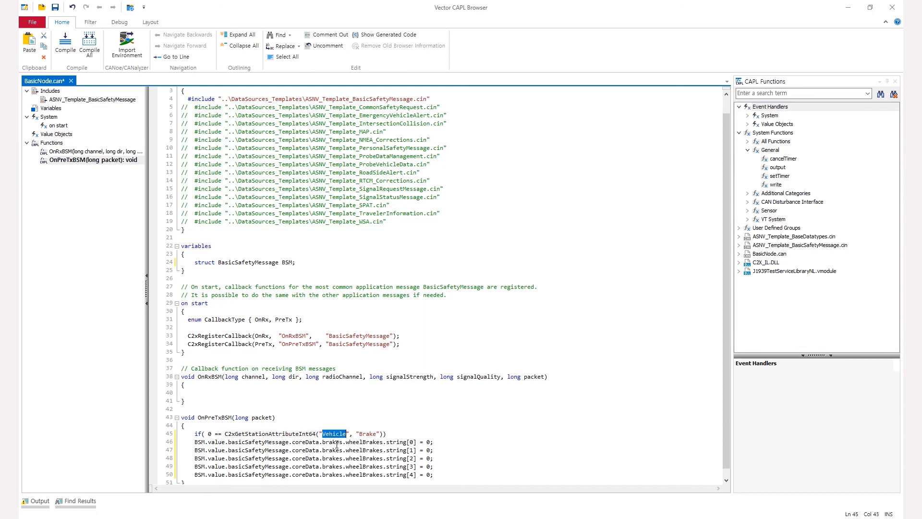
double_click(368, 433)
click(417, 434)
- Replace OnPreTxBSM's body with an if/else on Vehicle's Brake attribute: all five wheelBrakes.string values 0 when Brake is 0, otherwise [0]–[3] = 1 and [4] = 0
click(243, 426)
scroll(240, 425, down, 1)
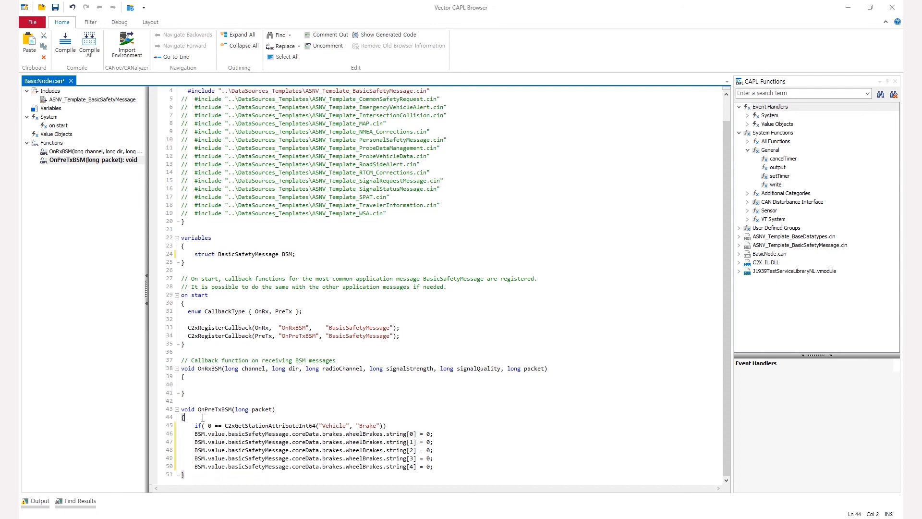
click(195, 426)
shift+click(433, 466)
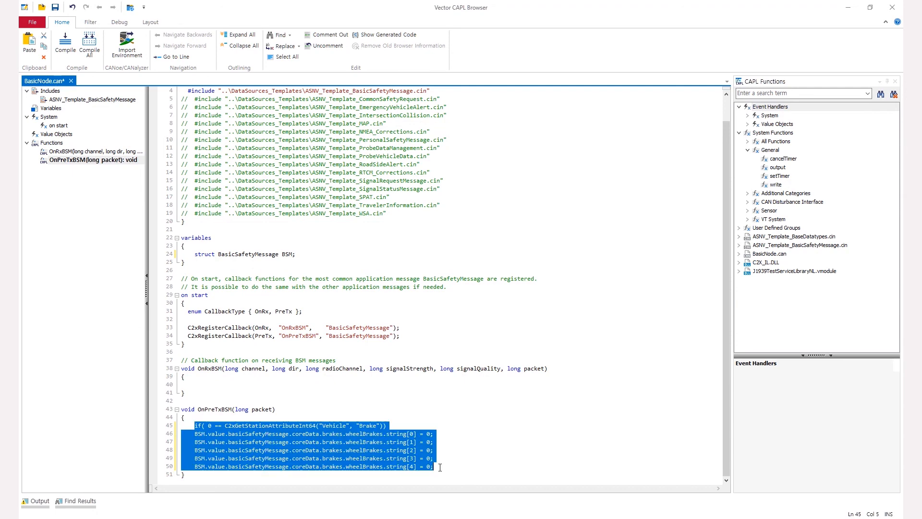
text(if( 0 == C2xGetStationAttributeInt64("Vehicle", "Brake"))     {         BSM.value.basicSafetyMessage.coreData.brakes.wheelBrakes.string[0] = 0;         BSM.value.basicSafetyMessage.coreData.brakes.wheelBrakes.string[1] = 0;         BSM.value.basicSafetyMessage.coreData.brakes.wheelBrakes.string[2] = 0;         BSM.value.basicSafetyMessage.coreData.brakes.wheelBrakes.string[3] = 0;         BSM.value.basicSafetyMessage.coreData.brakes.wheelBrakes.string[4] = 0;     }     else     {         BSM.value.basicSafetyMessage.coreData.brakes.wheelBrakes.string[0] = 1;         BSM.value.basicSafetyMessage.coreData.brakes.wheelBrakes.string[1] = 1;         BSM.value.basicSafetyMessage.coreData.brakes.wheelBrakes.string[2] = 1;         BSM.value.basicSafetyMessage.coreData.brakes.wheelBrakes.string[3] = 1;         BSM.value.basicSafetyMessage.coreData.brakes.wheelBrakes.string[4] = 0;     })
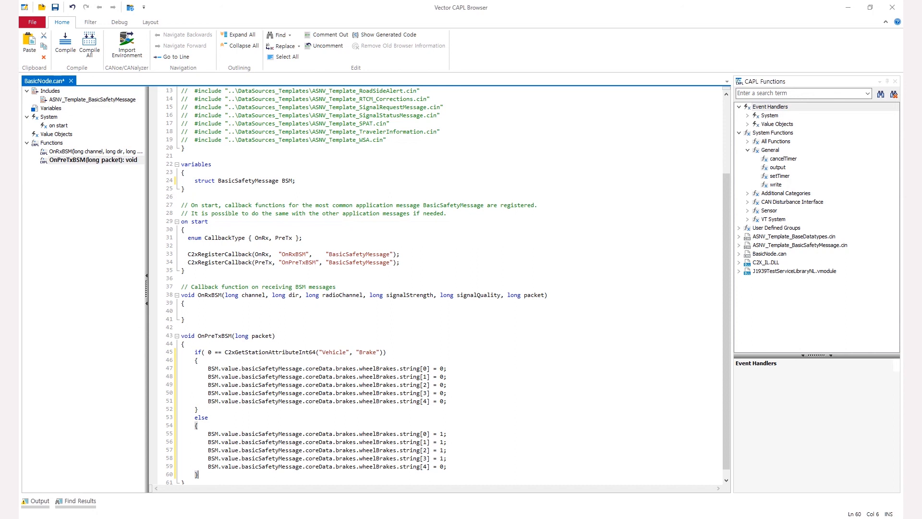
- Insert the call API_SetBasicSafetyMessageParams(packet, BSM); on a new line before the if condition in OnPreTxBSM
click(202, 518)
click(198, 351)
key(Left)
key(Return)
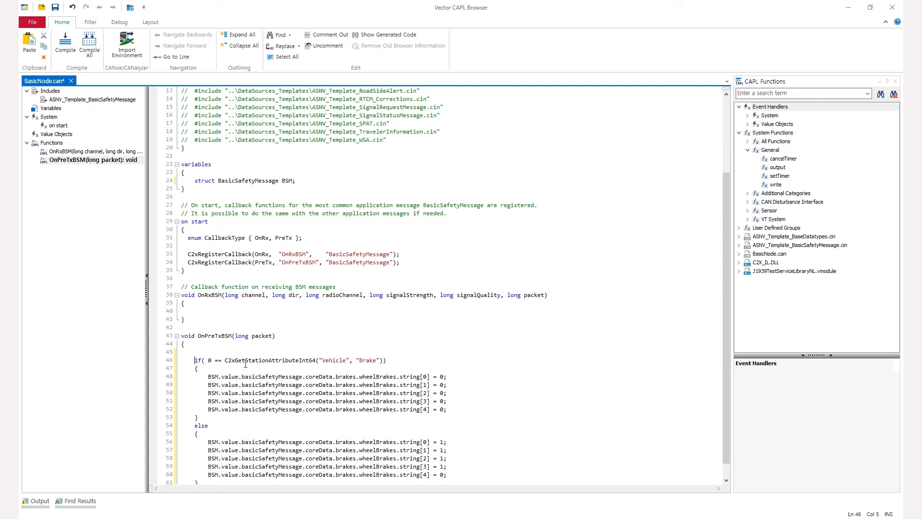
key(Up)
text(API_SetBasicSafetyMessageParams)
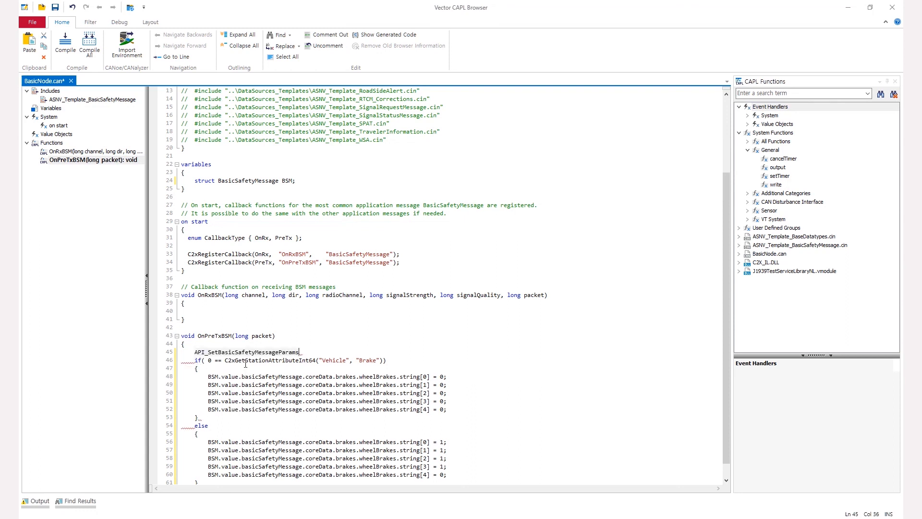
text(()
text(packet)
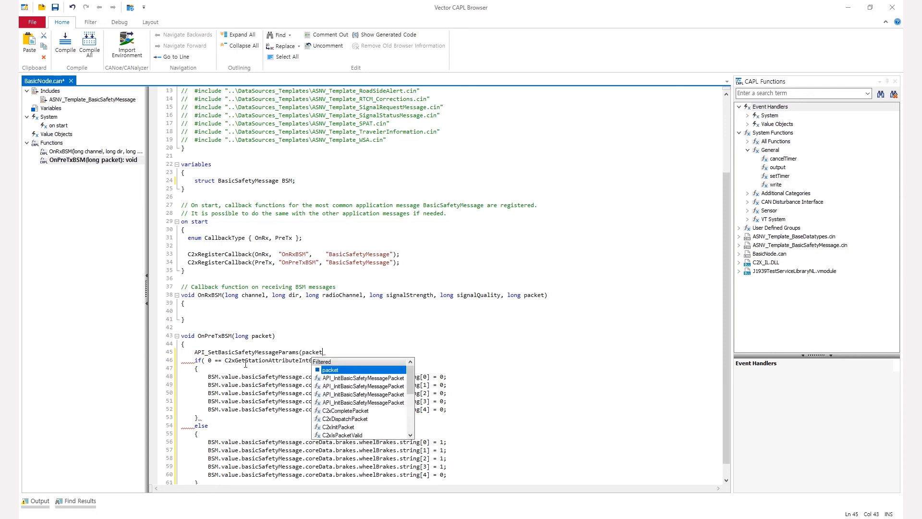
text(, BSM)
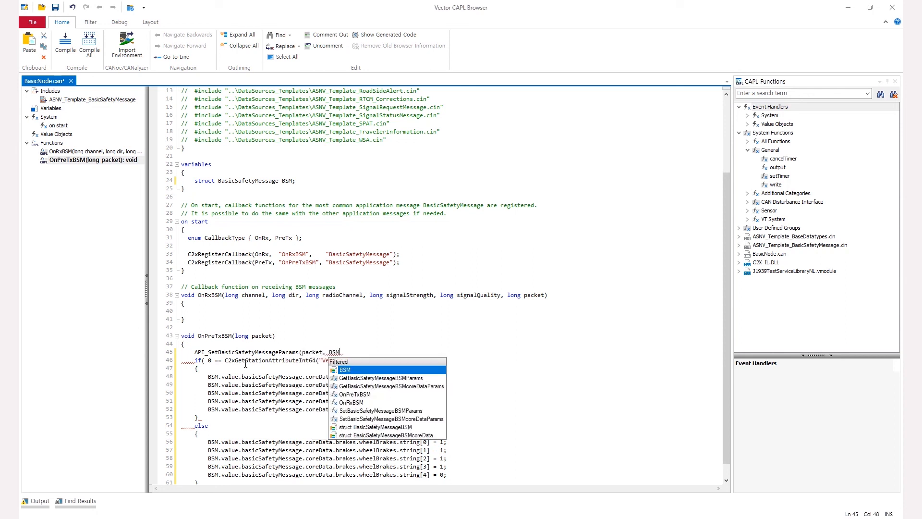
text();)
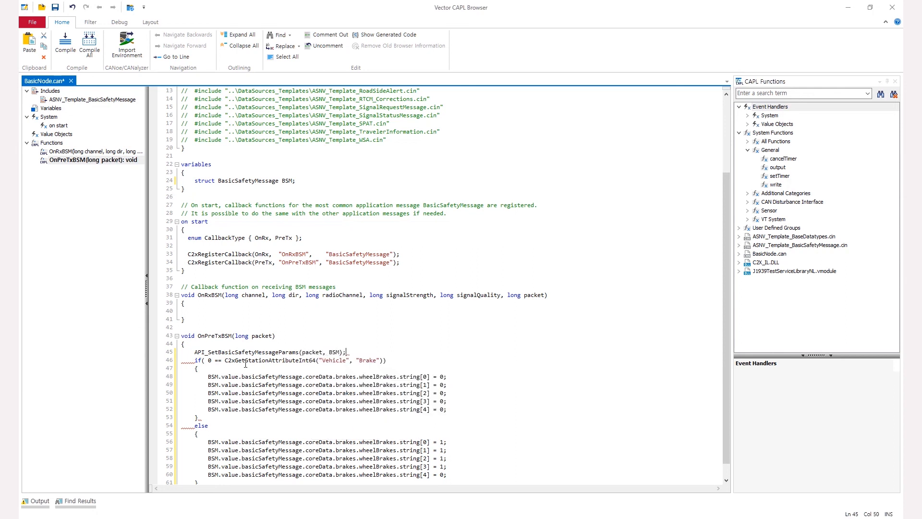
- Change the inserted call's function name to API_GetBasicSafetyMessageParams
click(245, 352)
key(Left)
key(Left)
key(Left)
key(Left)
key(Left)
key(Left)
key(Left)
key(Left)
key(Left)
key(Left)
key(Left)
key(Left)
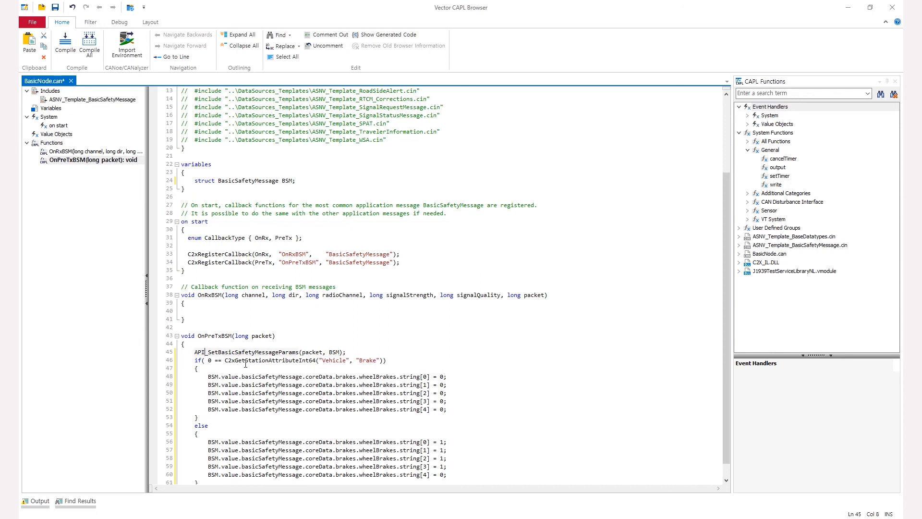
key(shift+Right)
text(G)
- Copy the API_GetBasicSafetyMessageParams(packet, BSM); line to a new line after the else block in OnPreTxBSM
key(Home)
key(shift+Right)
key(shift+Right)
key(shift+Right)
key(shift+Right)
key(shift+Right)
key(shift+Right)
key(shift+Right)
key(shift+Right)
key(shift+Right)
key(shift+Right)
key(shift+Right)
key(shift+Right)
key(shift+Right)
key(shift+Right)
key(shift+Right)
key(shift+Right)
key(shift+Right)
key(shift+Right)
key(shift+Right)
key(shift+Right)
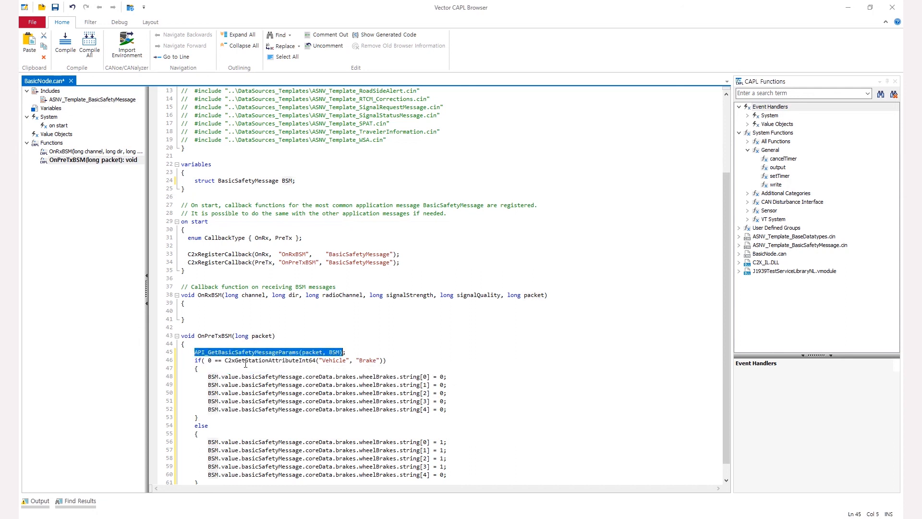
scroll(259, 371, down, 1)
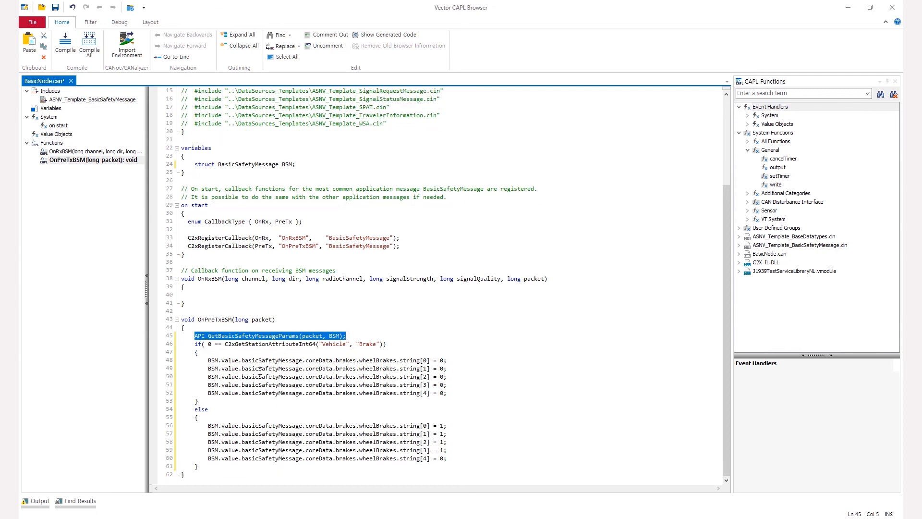
key(ctrl+c)
click(221, 470)
key(Return)
key(ctrl+v)
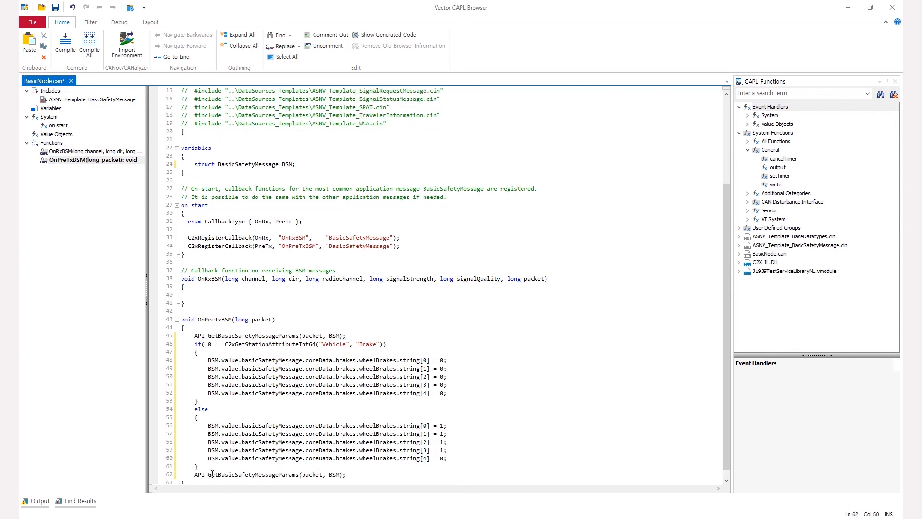
- Change the copied call after the else block to API_SetBasicSafetyMessageParams
click(212, 475)
key(BackSpace)
text(S)
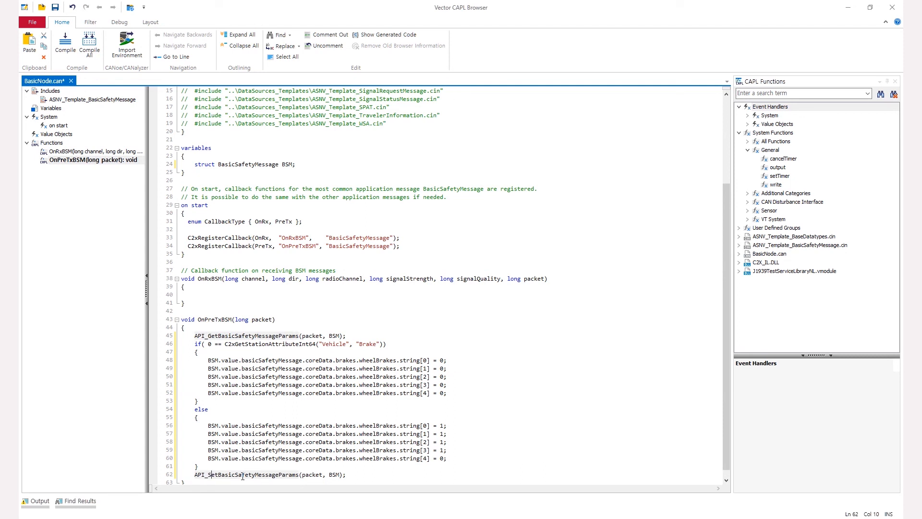
click(282, 336)
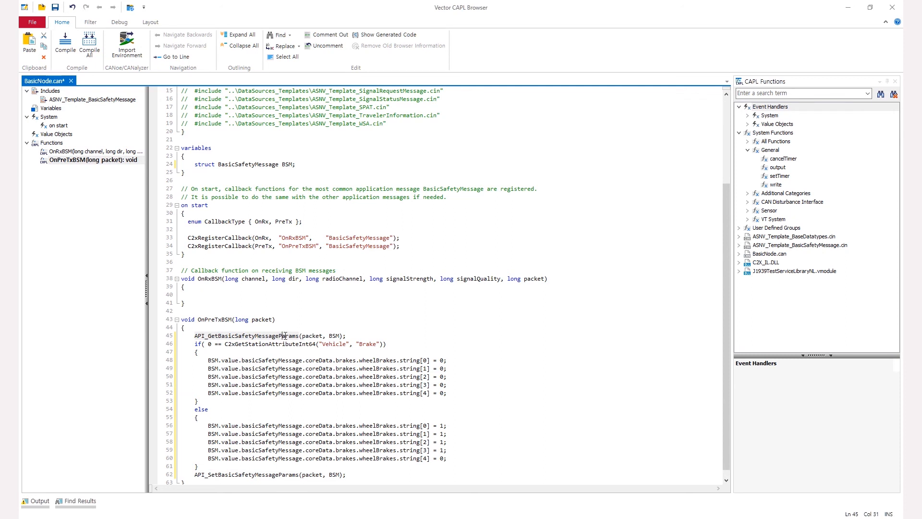
click(238, 474)
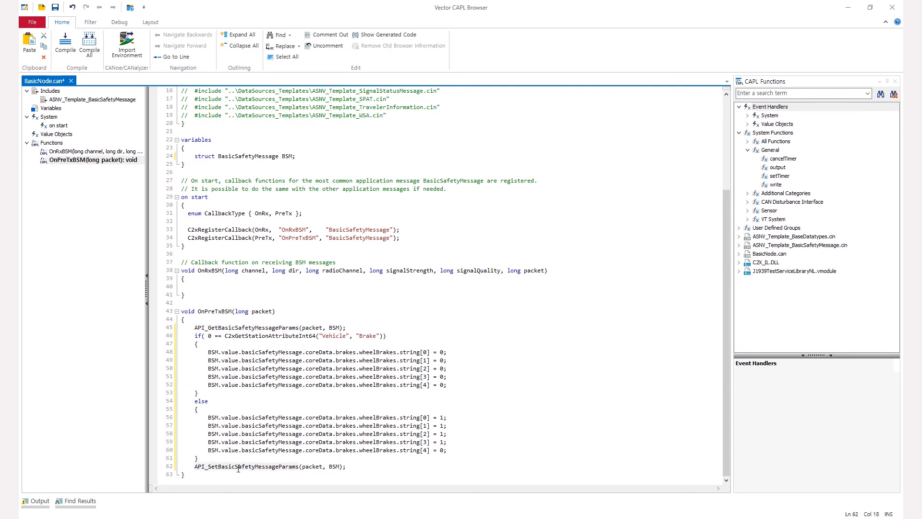
drag(268, 352, 350, 449)
click(330, 467)
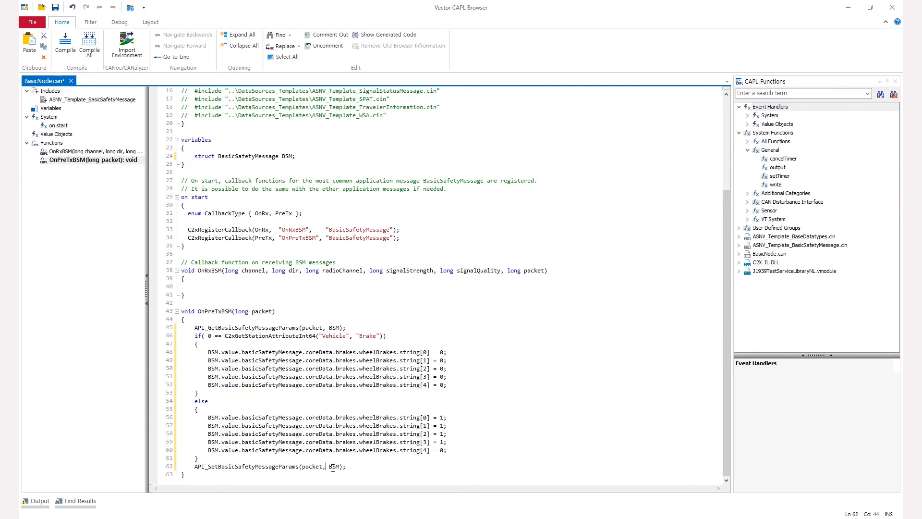
click(332, 467)
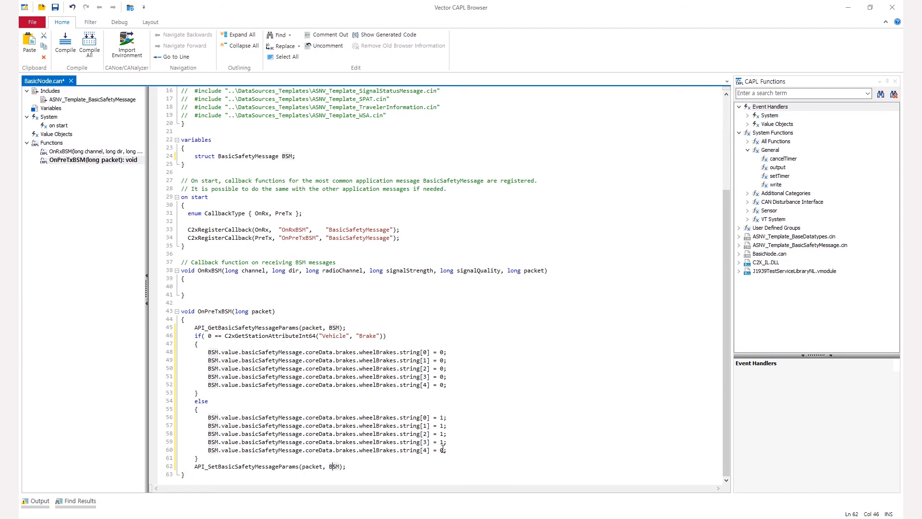
- Set wheelBrakes.string[4] to 1 in the else branch, compile all CAPL nodes and close the code editor
key(BackSpace)
text(1)
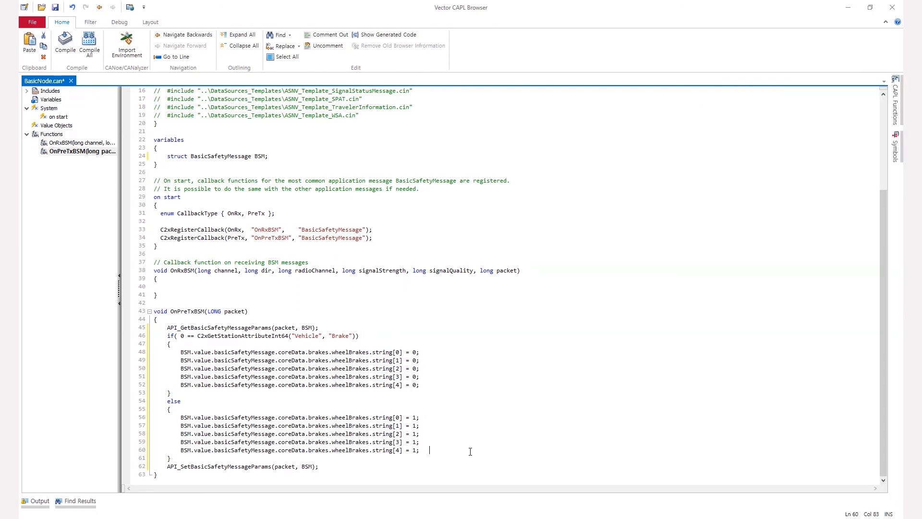
click(93, 48)
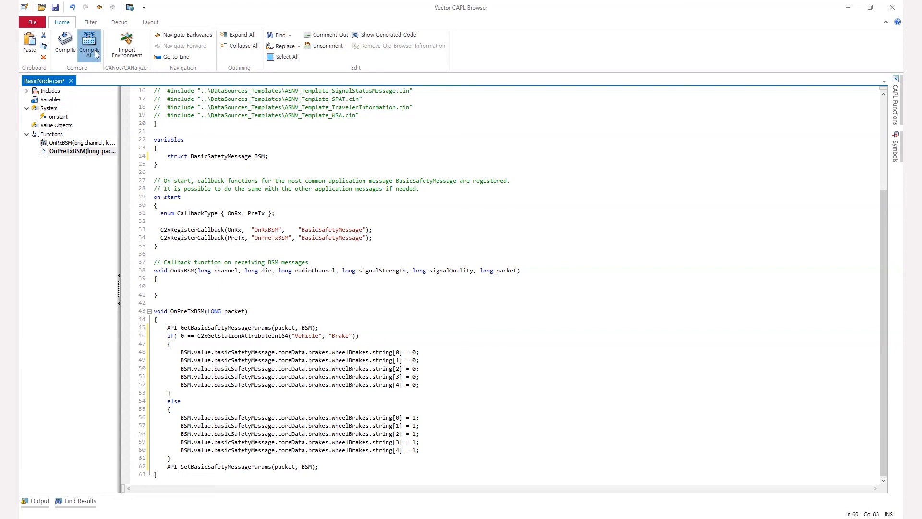
click(888, 8)
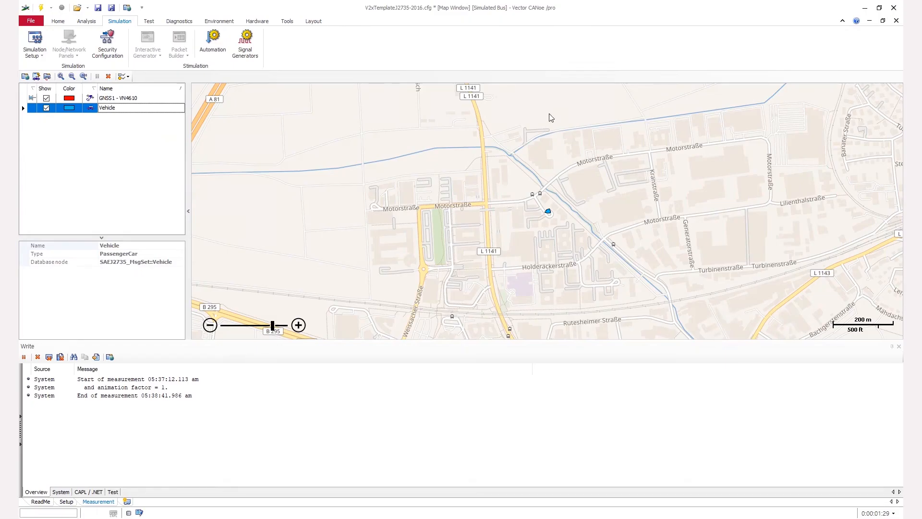
- Run the measurement for about 24 seconds through the Hard Braking event, stop it, and restore the maximized Map Window
click(41, 8)
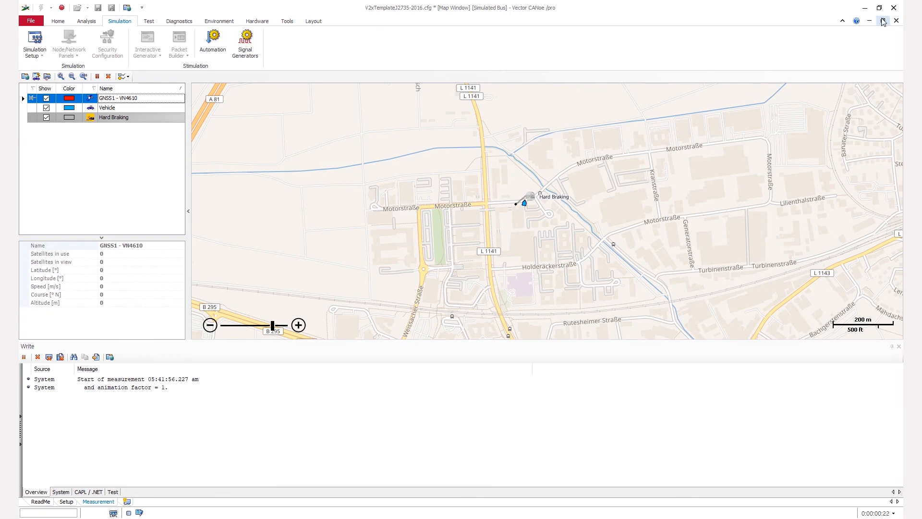
click(62, 8)
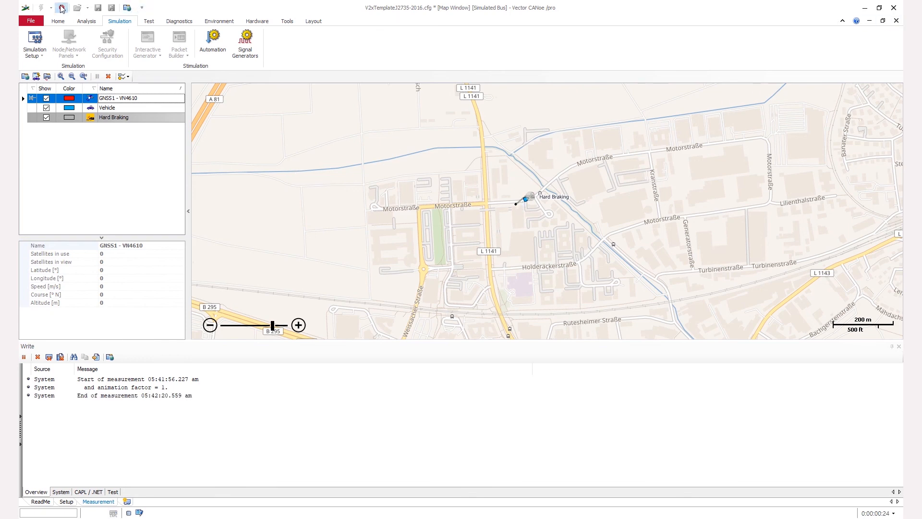
click(883, 21)
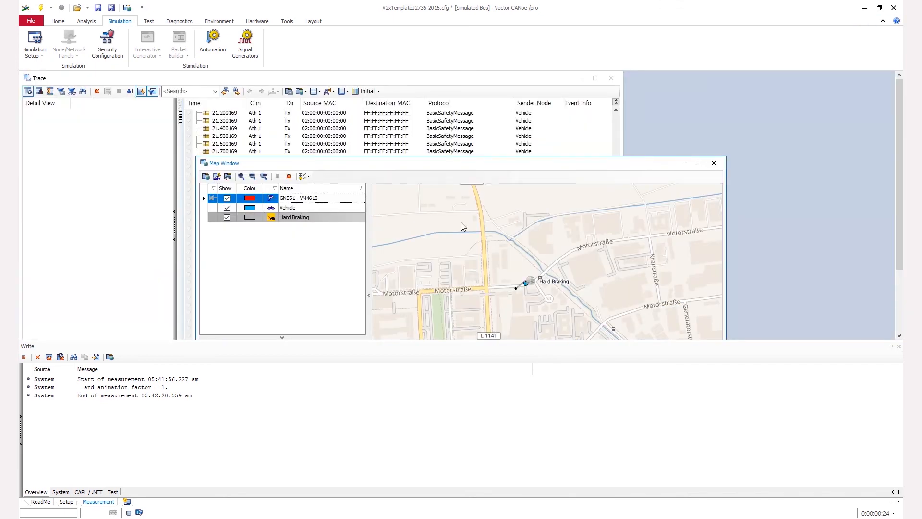
- Compare the wheelBrakes details of the BasicSafetyMessages sent at 0.400136 and 10.000170 in the Trace window
click(423, 78)
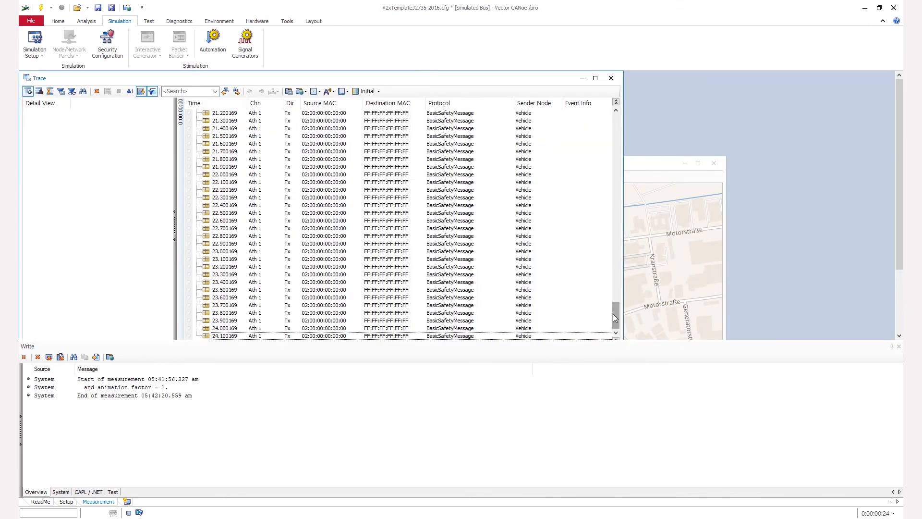
drag(613, 313, 612, 106)
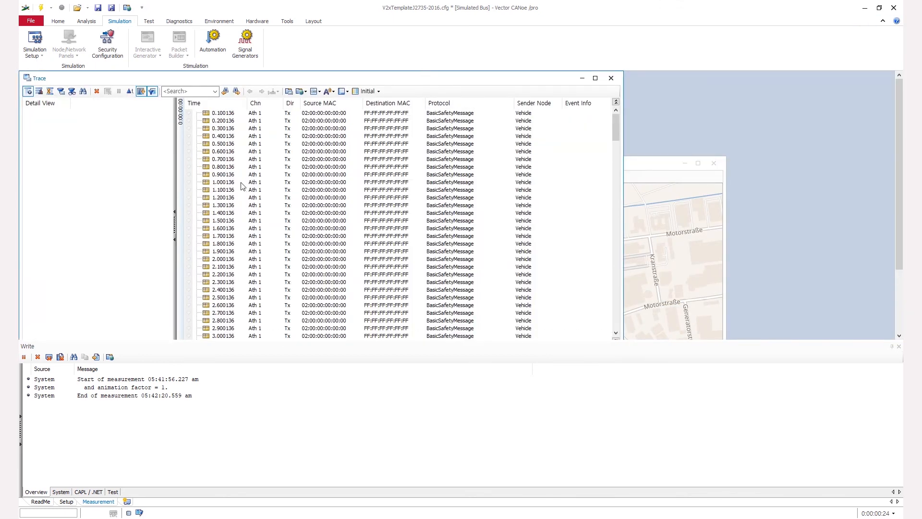
click(228, 136)
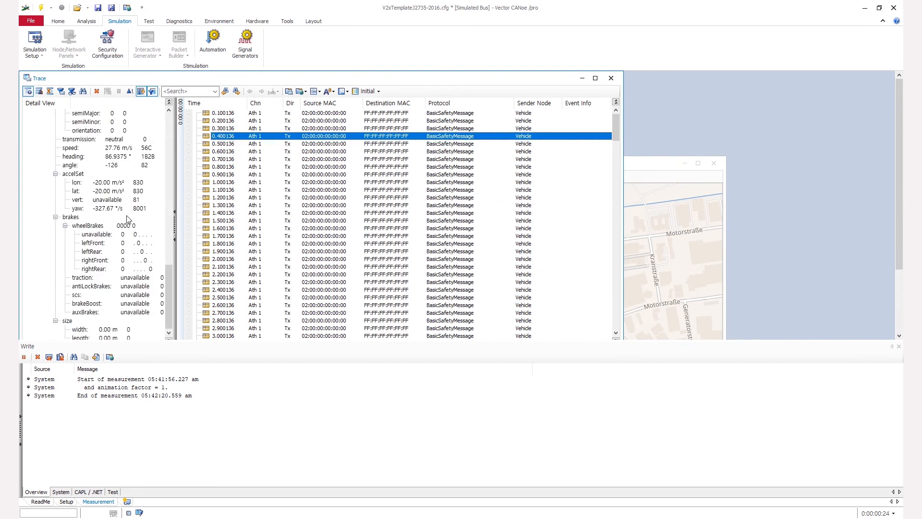
scroll(243, 229, down, 1)
scroll(242, 229, down, 20)
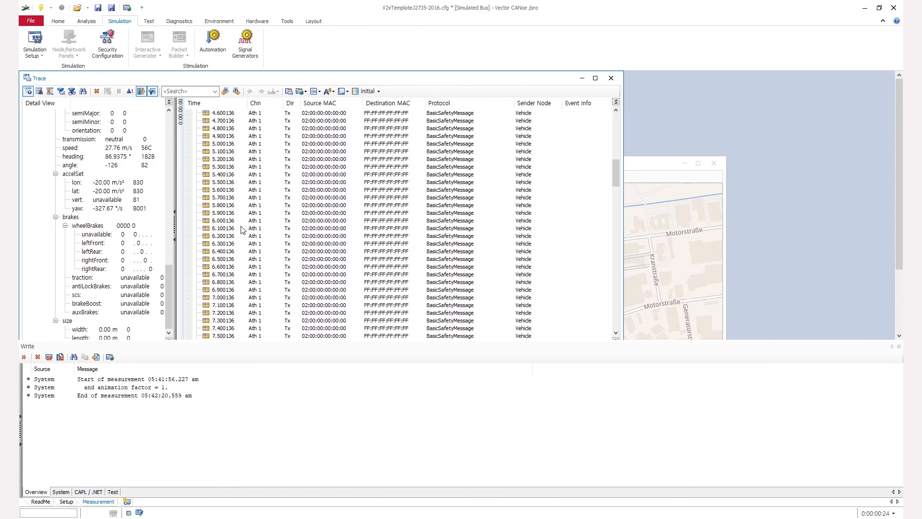
scroll(243, 229, down, 1)
click(244, 229)
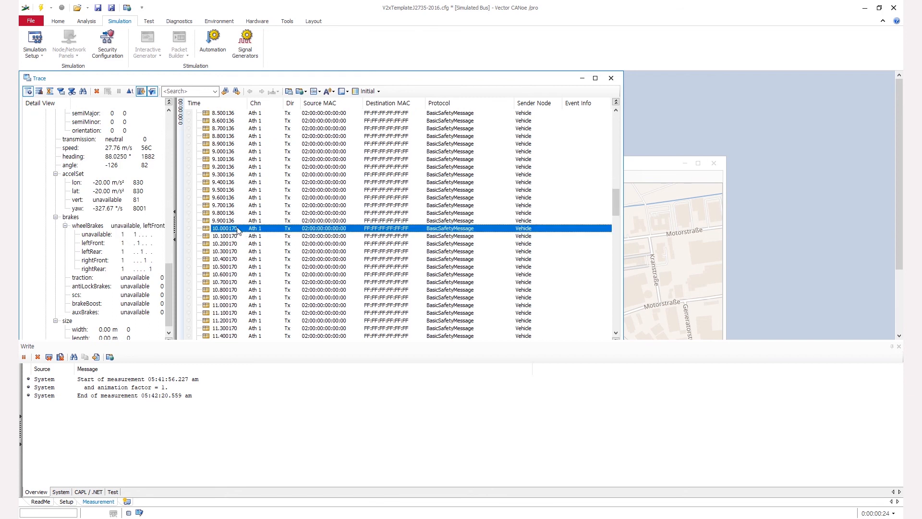